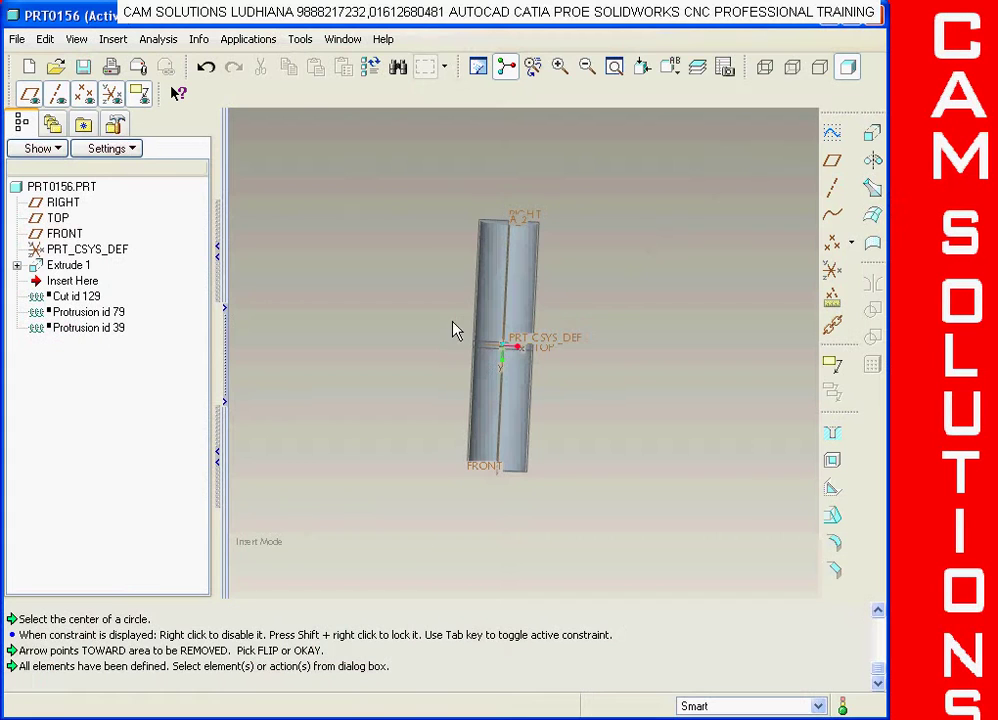
Step: Orbit the threaded cylinder to an angled view and open the Insert menu's Helical Sweep choices
mouse_move(452, 330)
middle_mouse_down()
mouse_move(575, 359)
mouse_move(635, 348)
middle_mouse_up()
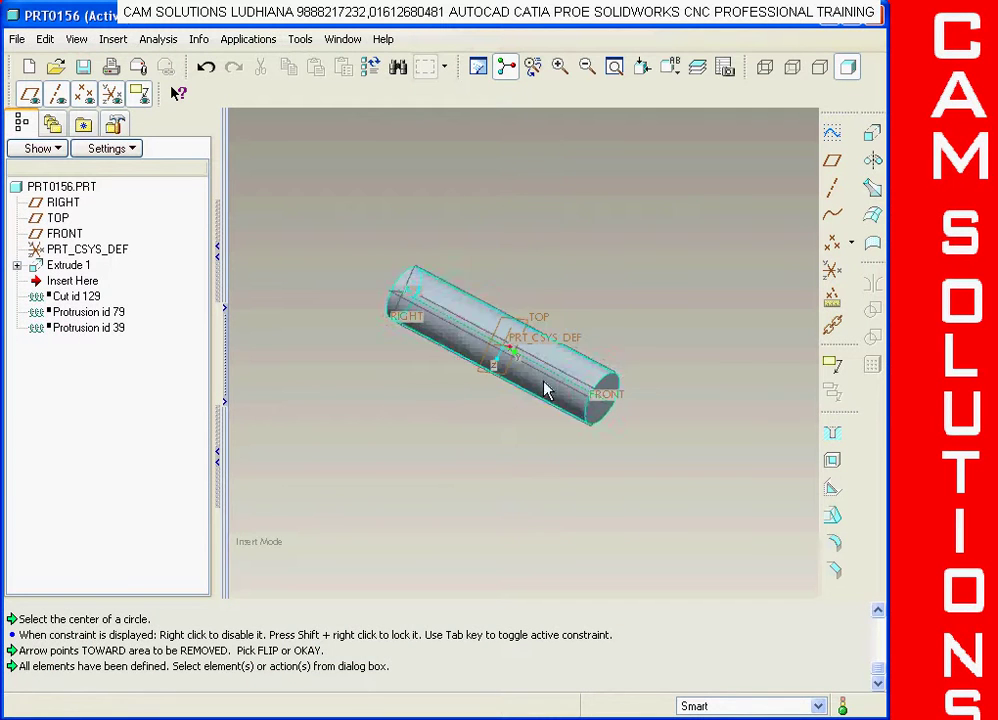
scroll(613, 305, "up", 3)
scroll(631, 285, "down", 2)
middle_click_drag(631, 285, 474, 296)
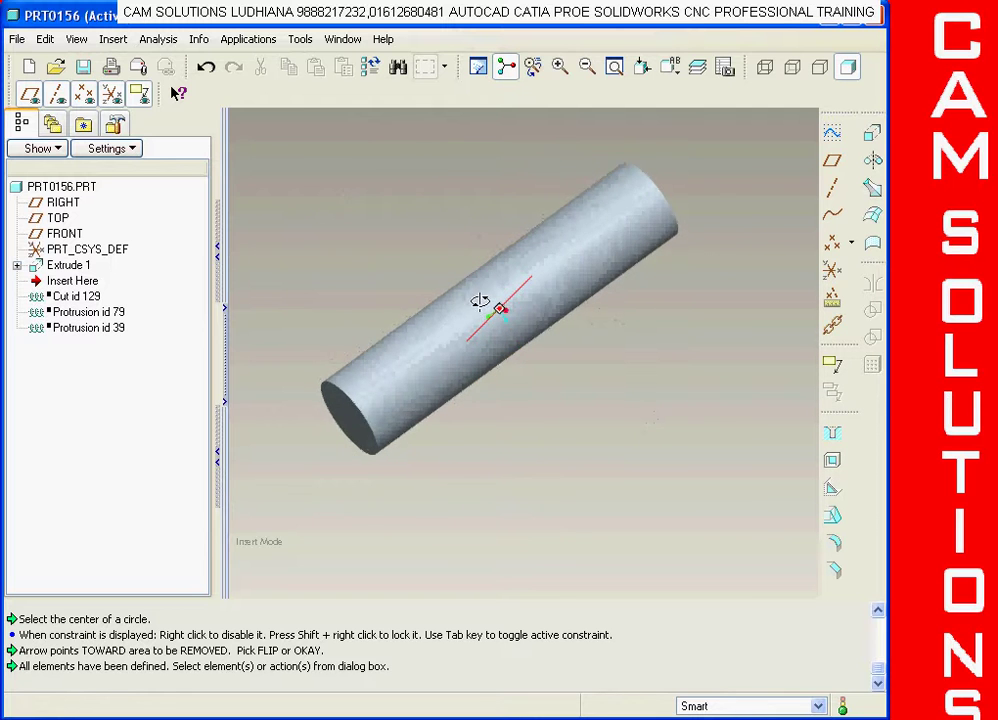
left_click(115, 42)
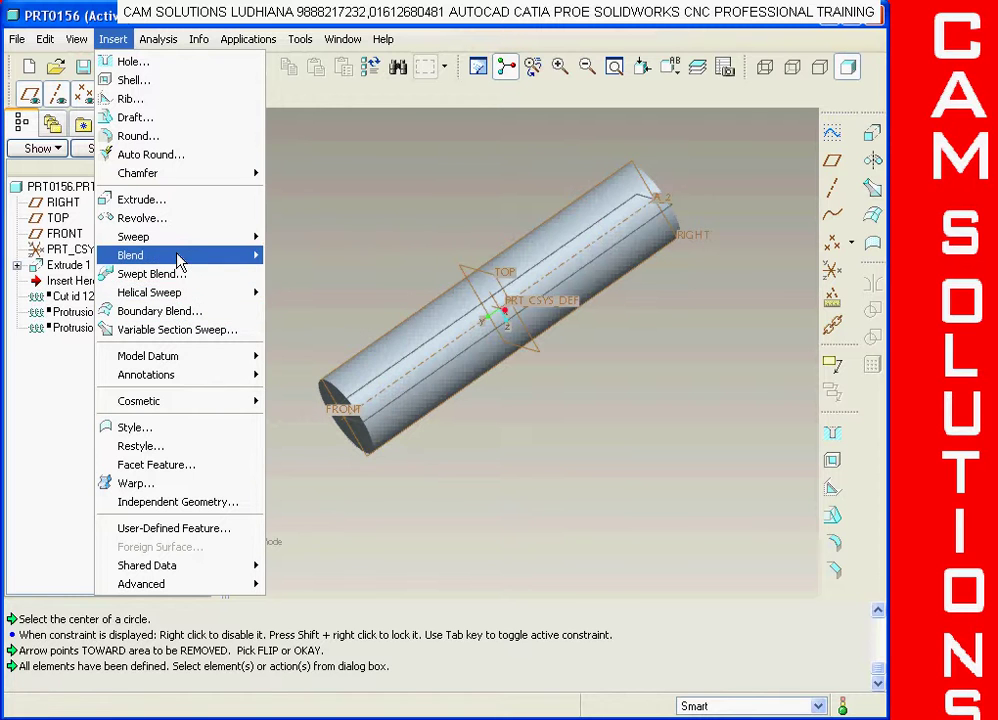
mouse_move(149, 292)
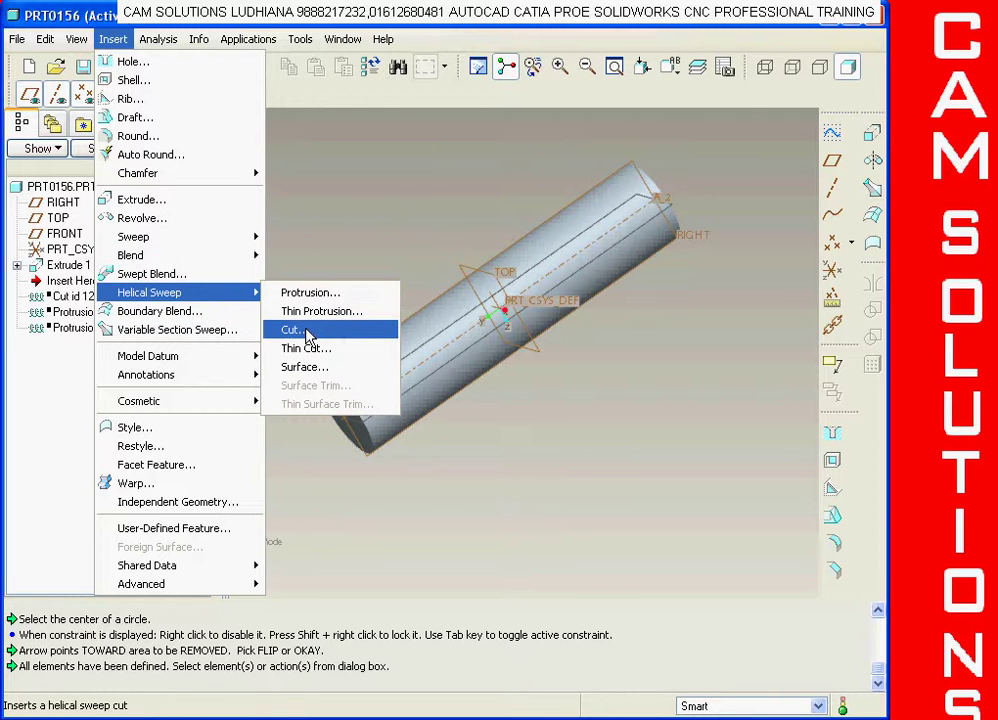
Step: Start a helical sweep cut with constant pitch, thru-axis and left-handed attributes
left_click(300, 331)
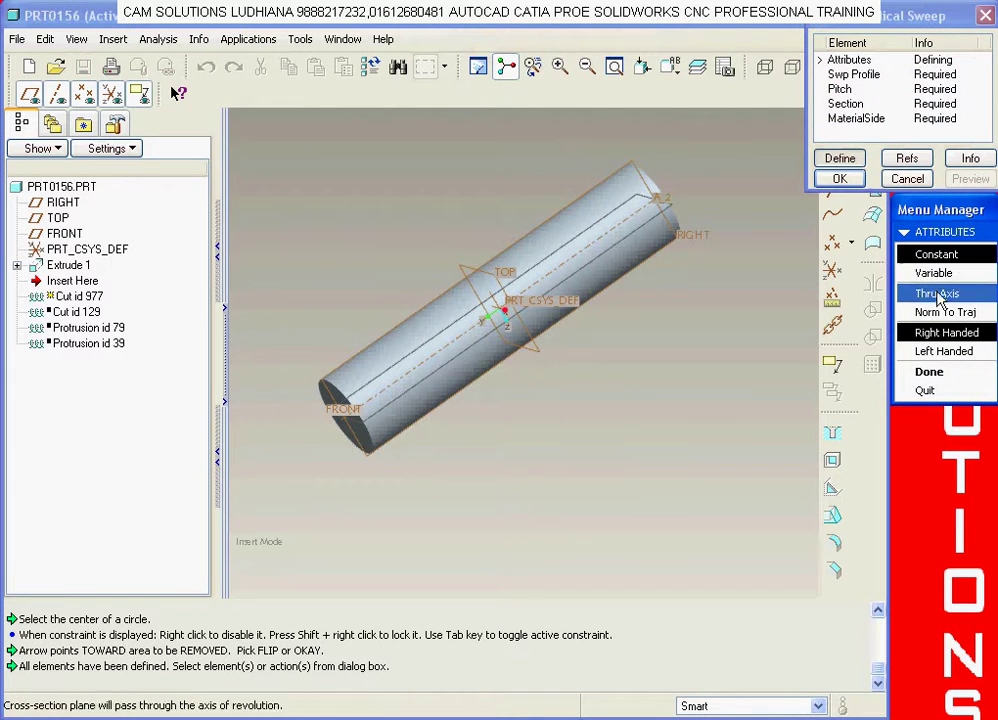
left_click(940, 351)
left_click(929, 374)
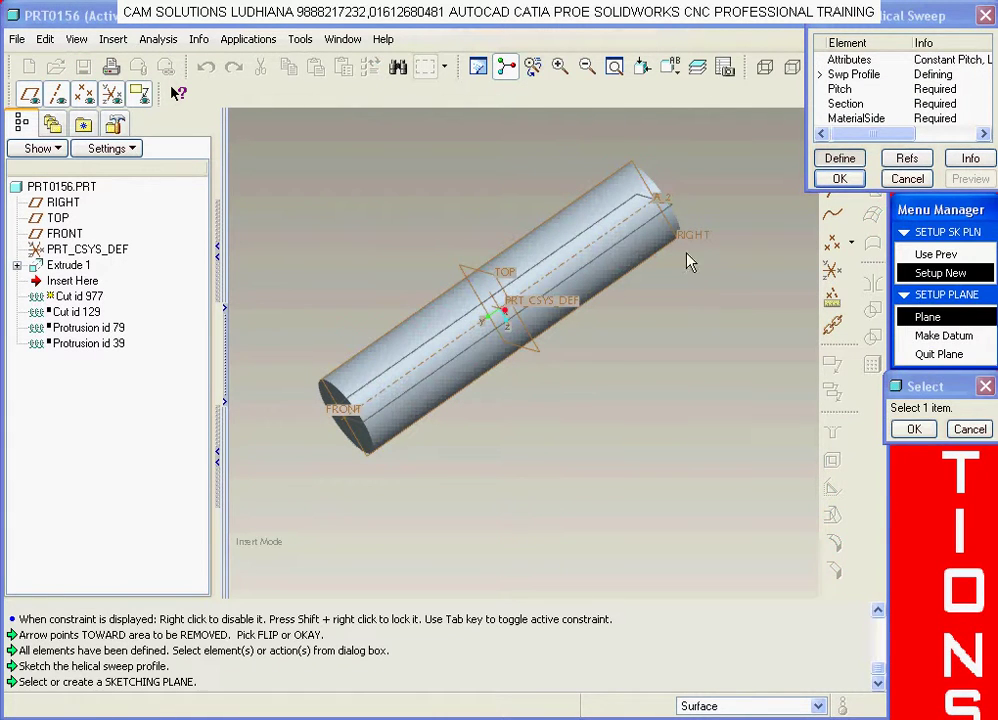
Step: Sketch the sweep profile on the RIGHT plane in the default orientation
middle_click_drag(701, 277, 586, 174)
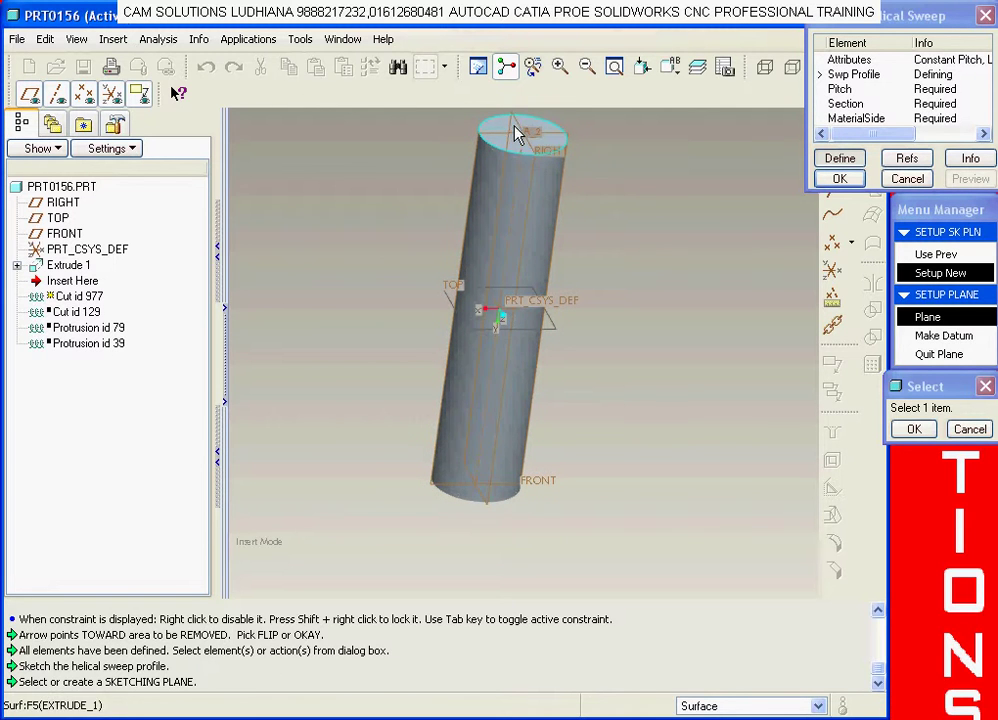
left_click(515, 128)
left_click(918, 337)
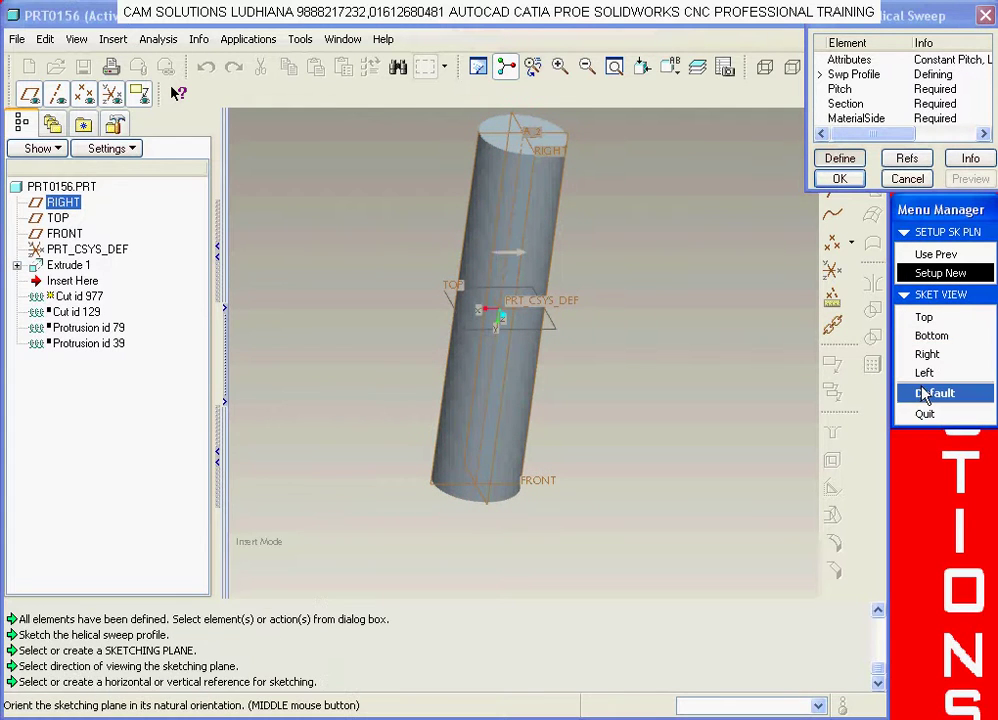
left_click(924, 393)
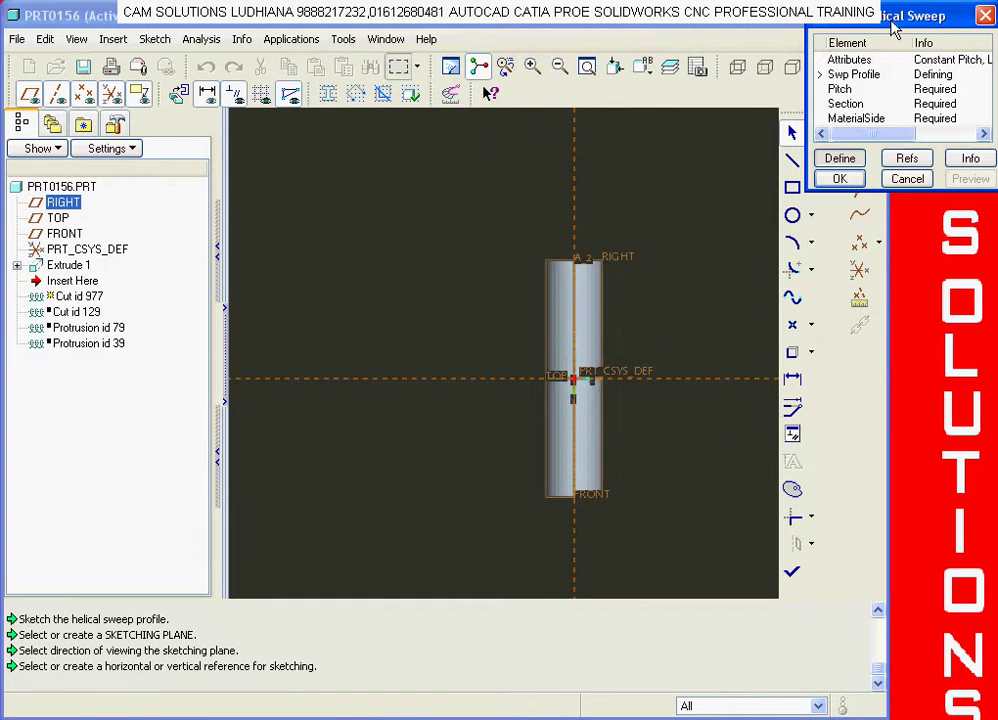
Step: Draw a vertical axis centerline on the RIGHT reference
left_click_drag(893, 30, 927, 44)
left_click(811, 160)
left_click(875, 160)
left_click(575, 333)
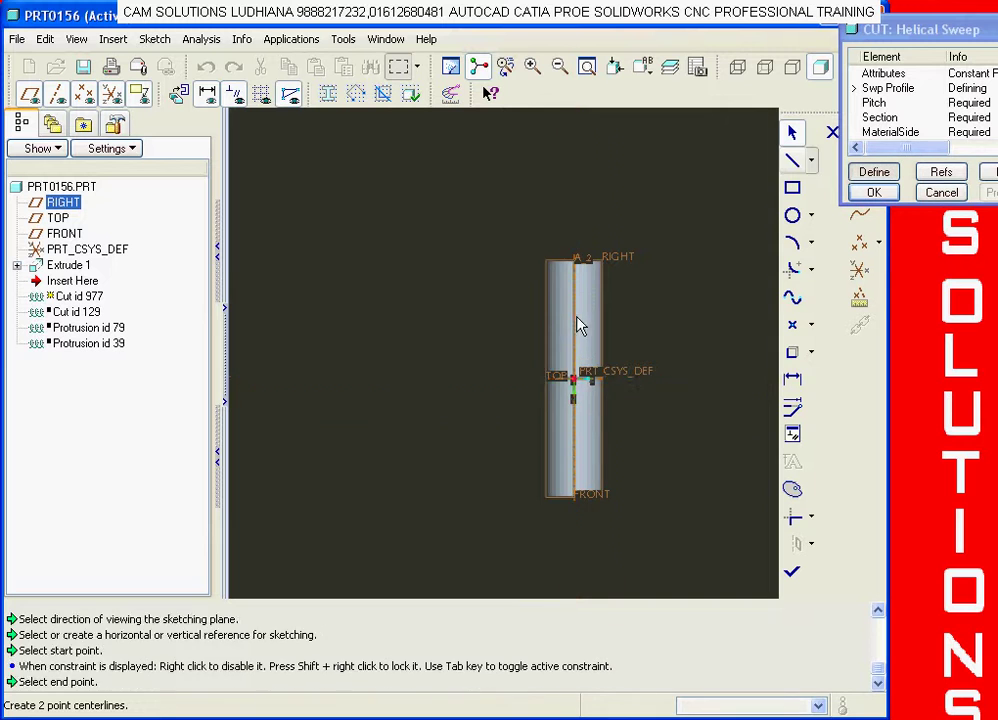
left_click(577, 287)
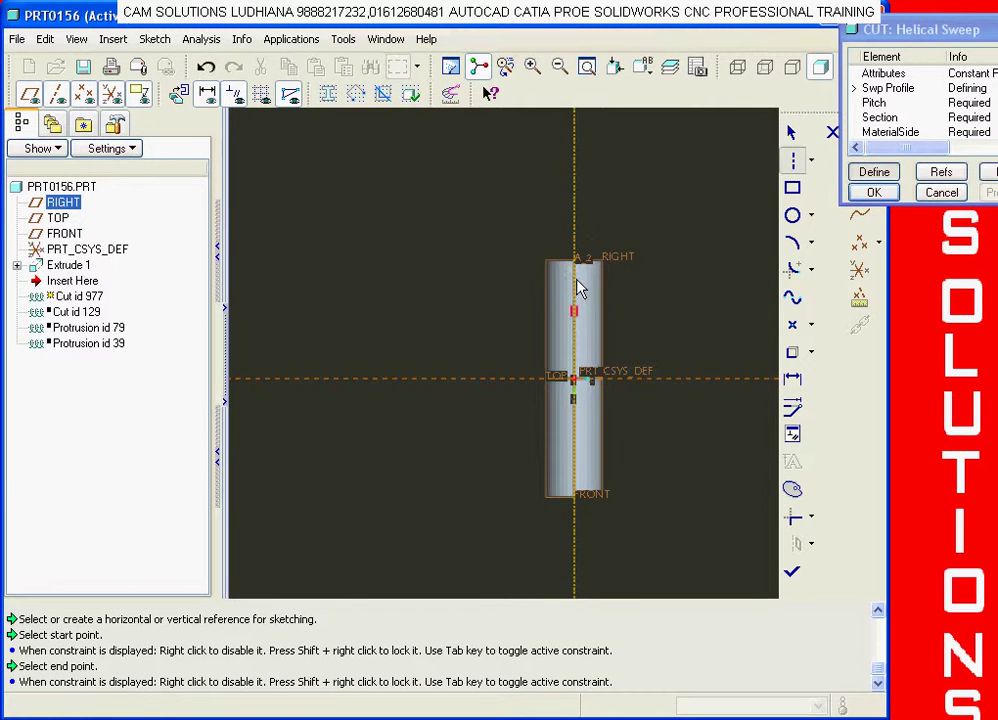
middle_click(675, 296)
Step: Add the cylinder's side surface as a sketch reference
left_click(155, 40)
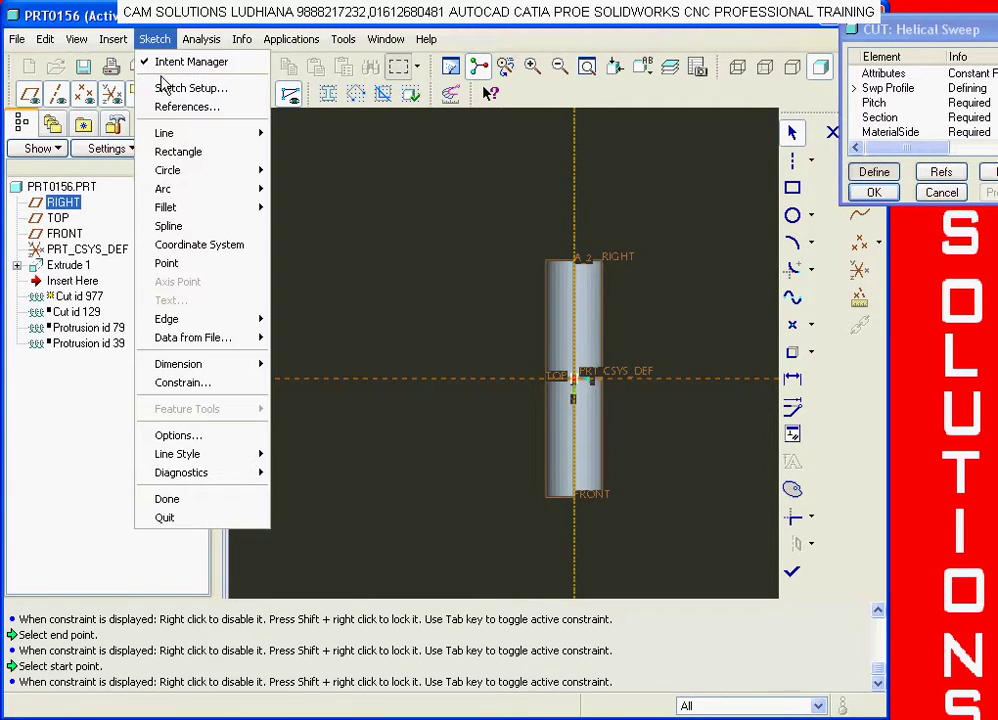
left_click(185, 105)
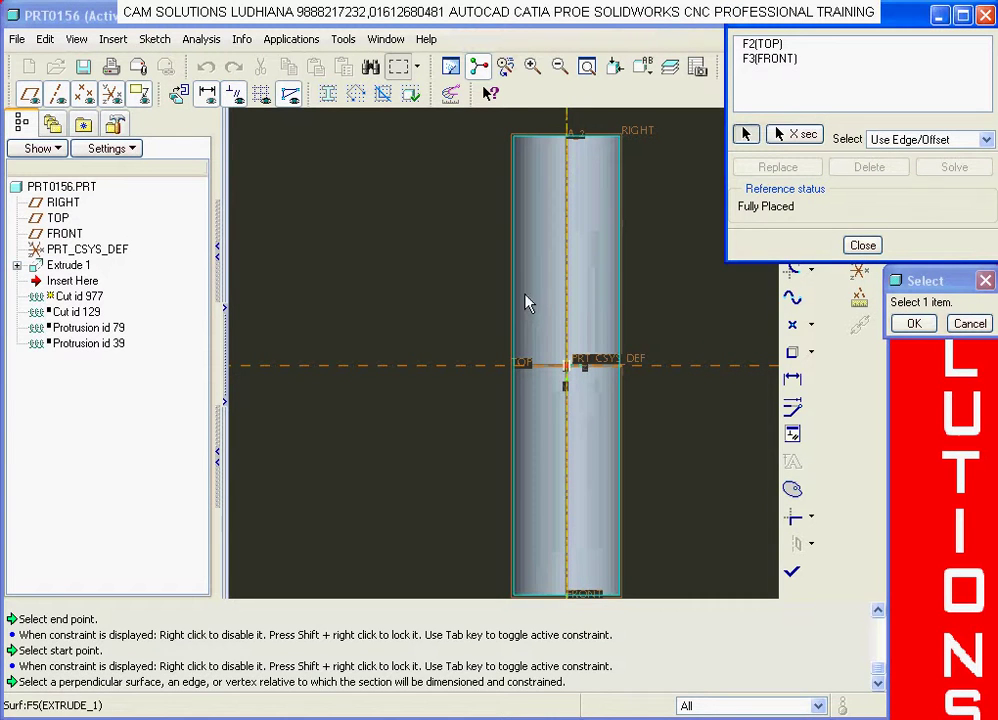
left_click(516, 288)
scroll(473, 248, "up", 3)
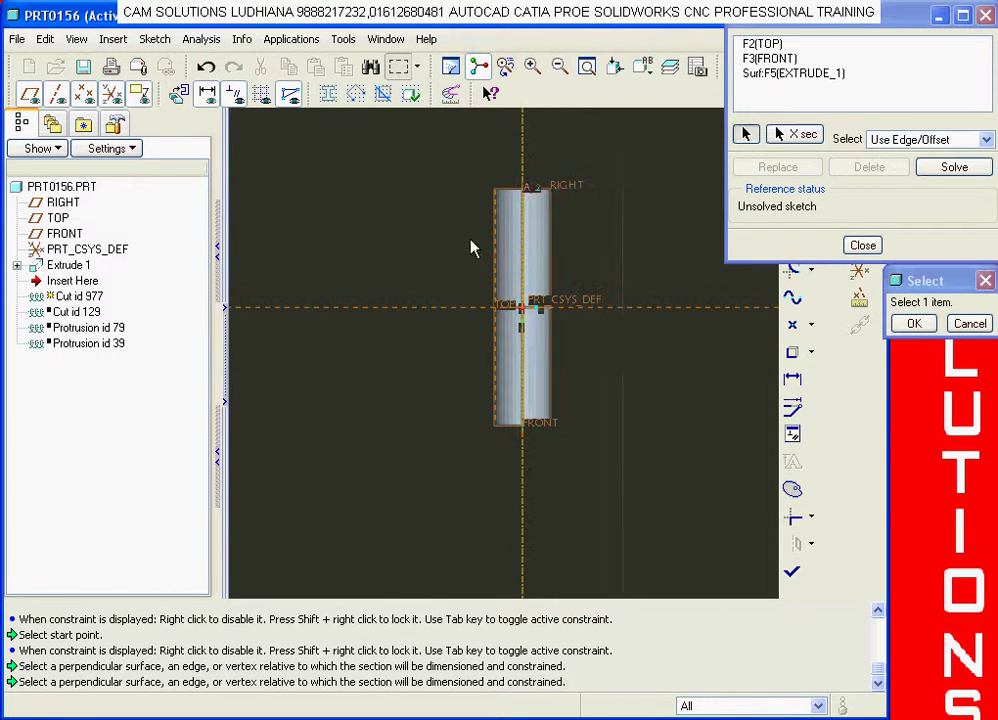
left_click(862, 245)
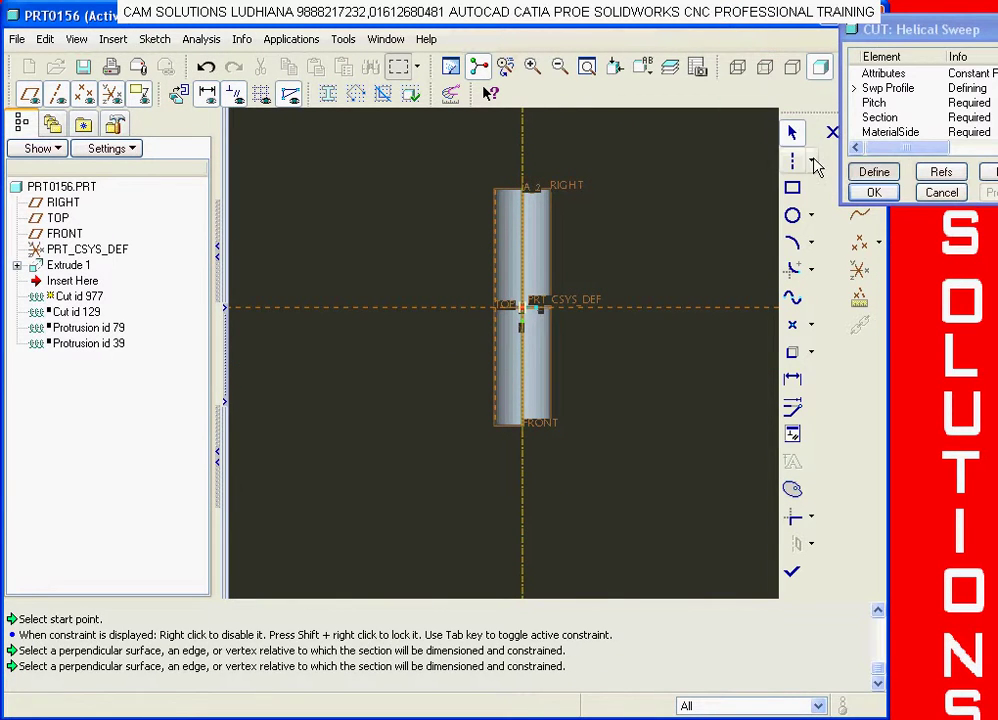
Step: Draw a vertical profile line down the cylinder's left edge
left_click(792, 160)
left_click(495, 190)
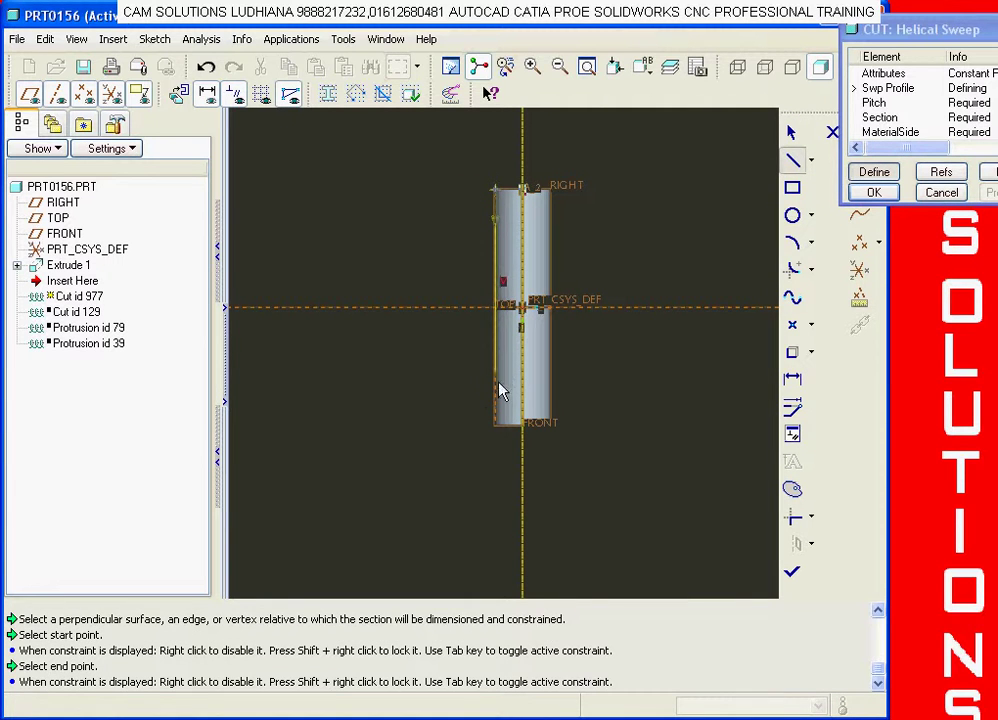
left_click(495, 368)
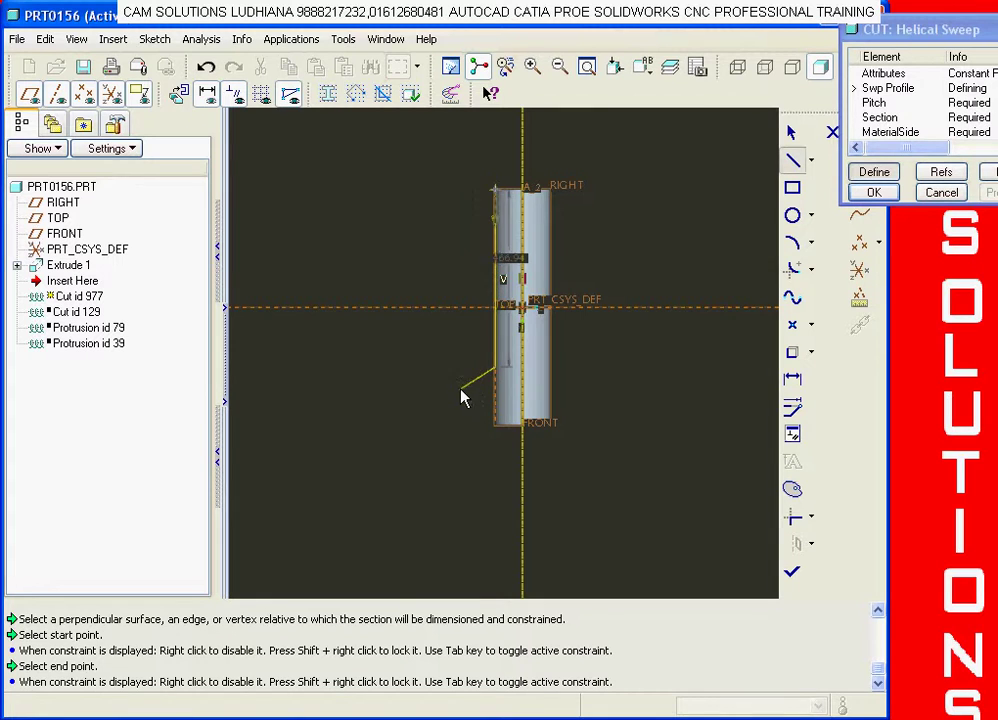
middle_click(460, 396)
Step: Accept the sweep profile and set the thread pitch to 10
left_click(791, 571)
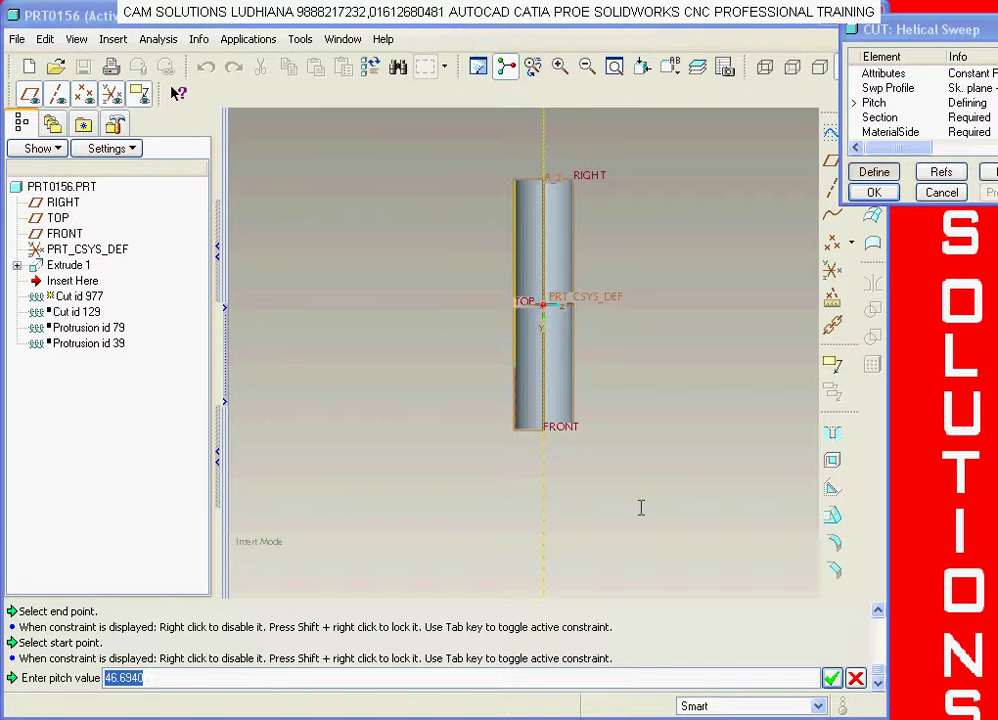
type("10")
key("Return")
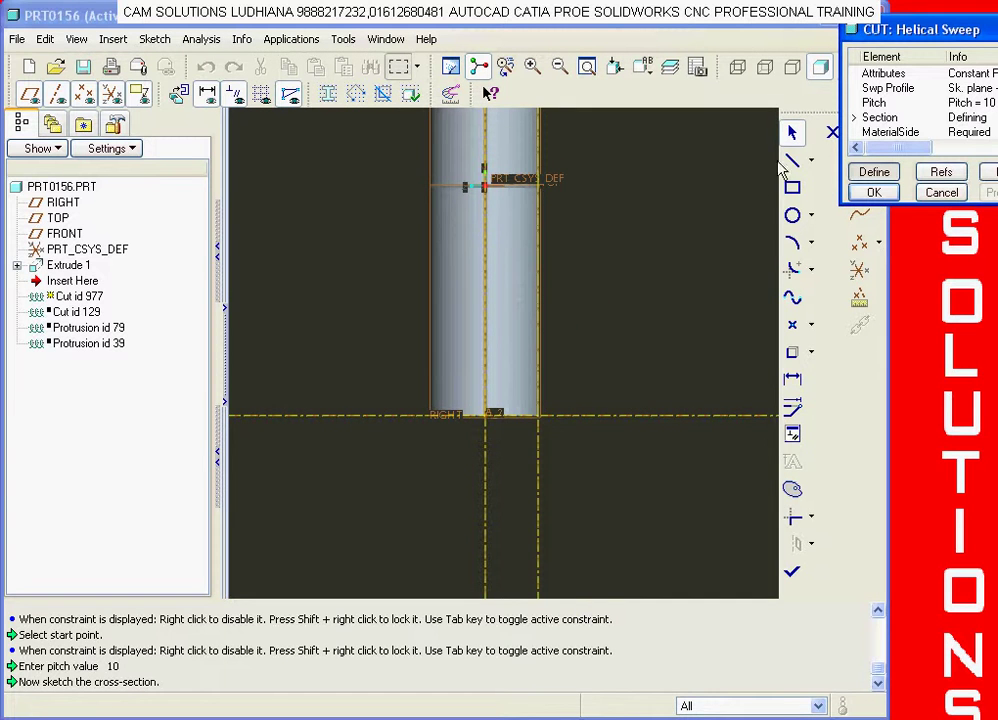
Step: Sketch the half-triangle thread profile against the reference line
left_click(790, 162)
scroll(541, 430, "down", 2)
scroll(520, 418, "down", 2)
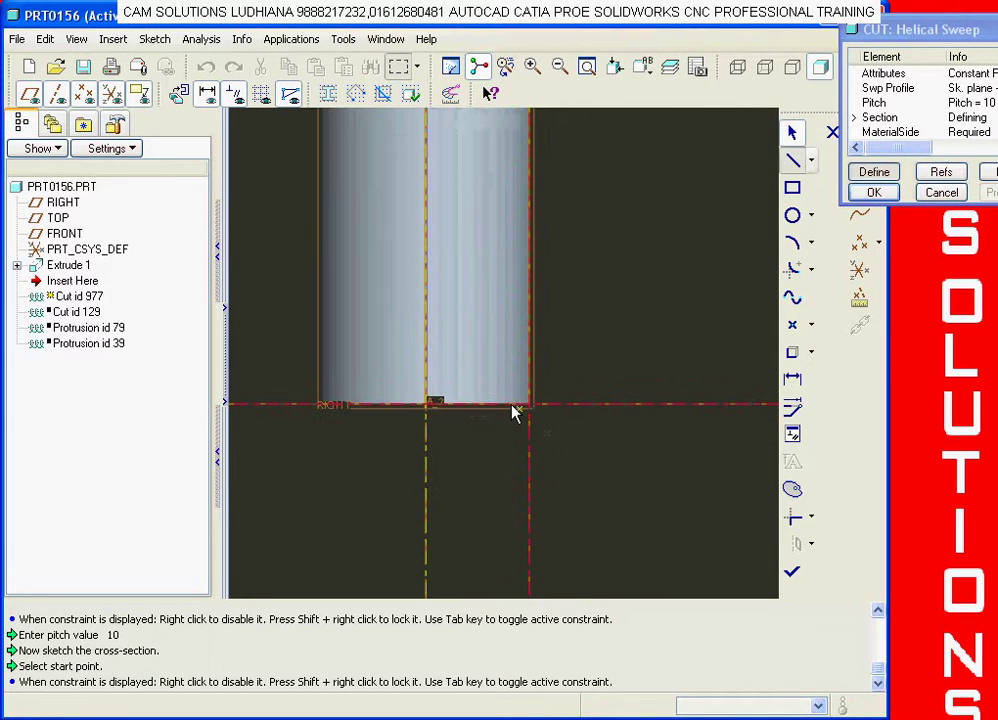
left_click(513, 405)
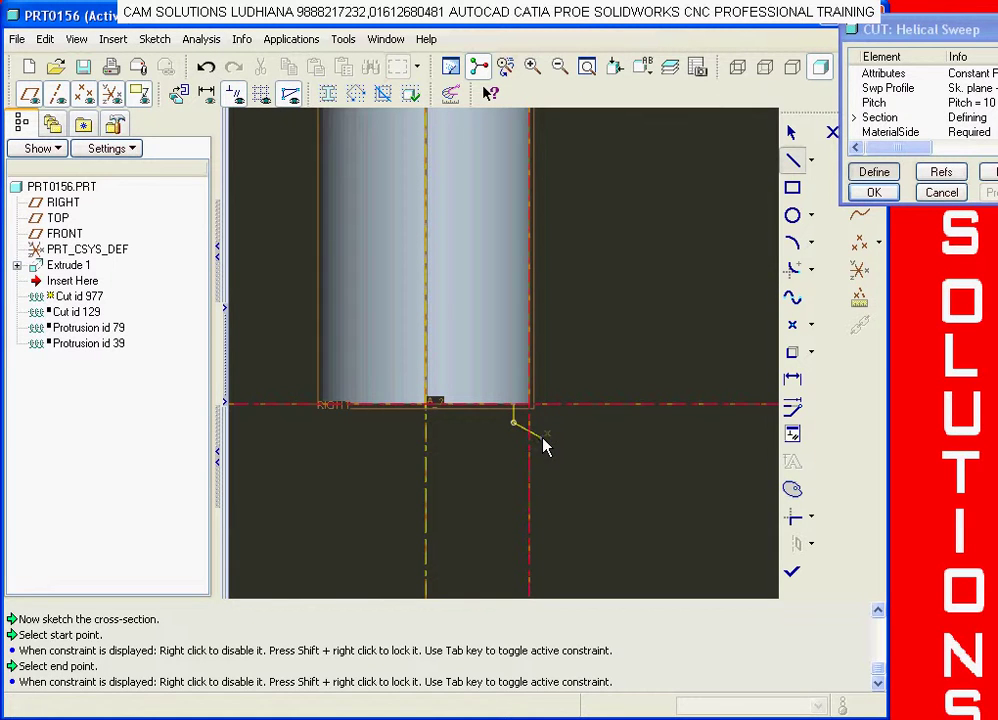
left_click(541, 440)
left_click(544, 413)
middle_click(558, 438)
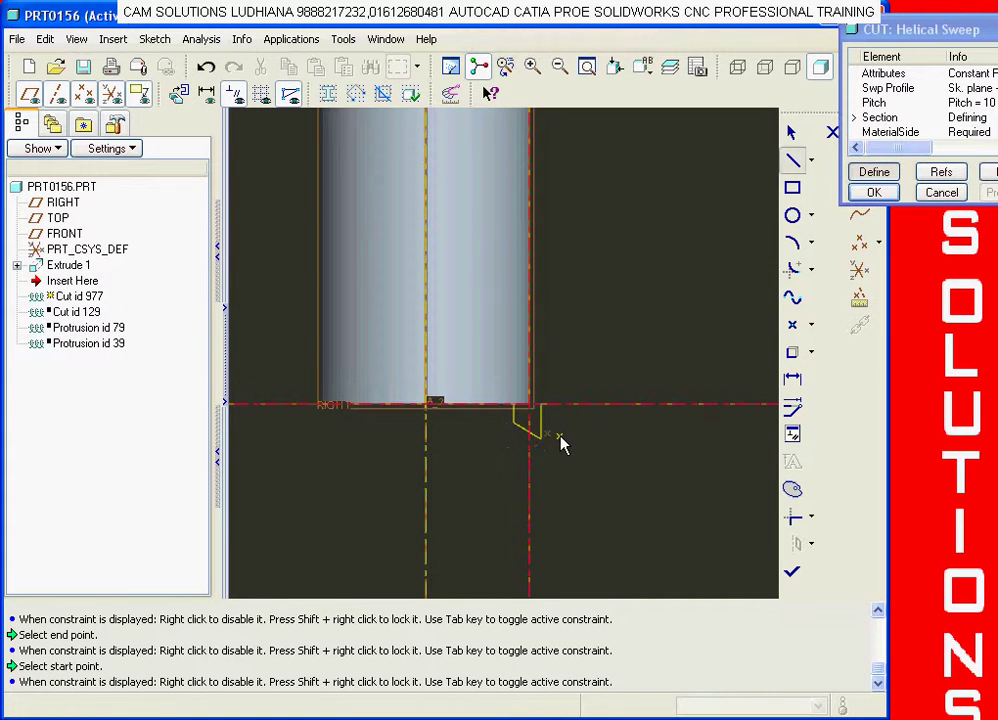
Step: Set the triangle's dimensions to 4 and 10, then box-select all its entities
scroll(525, 428, "up", 4)
scroll(524, 417, "up", 2)
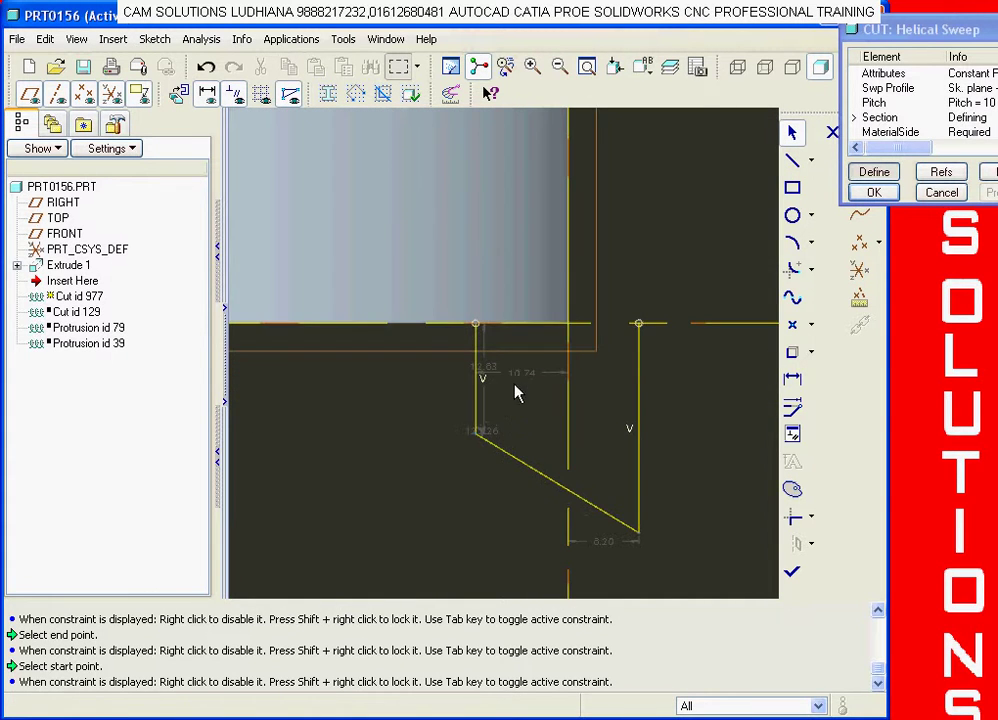
double_click(495, 370)
type("4")
key("Return")
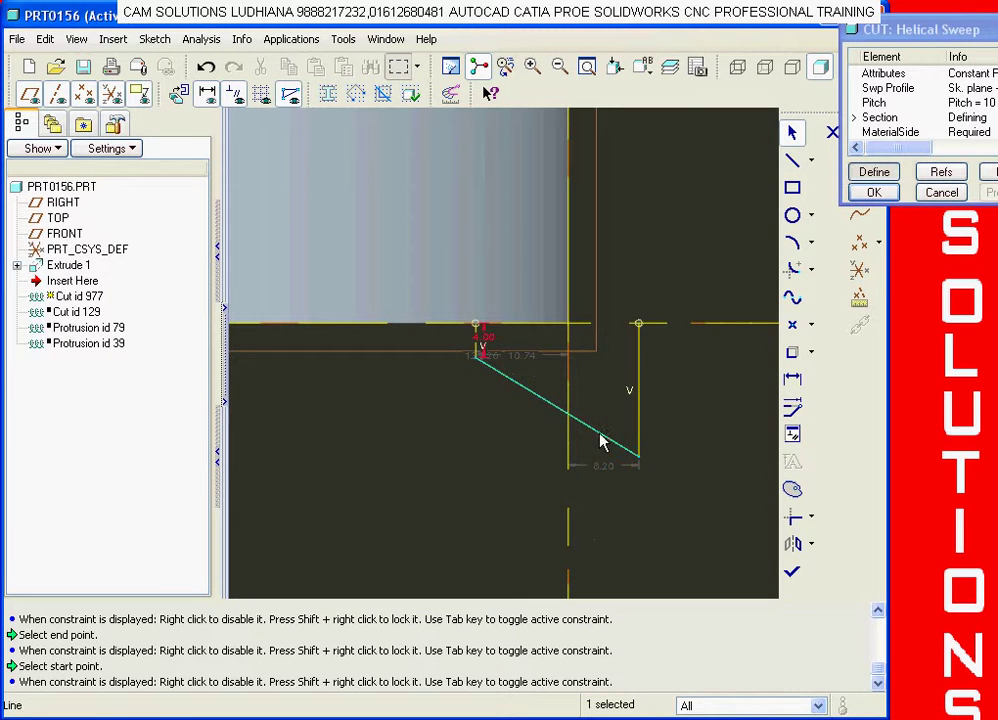
left_click(531, 368)
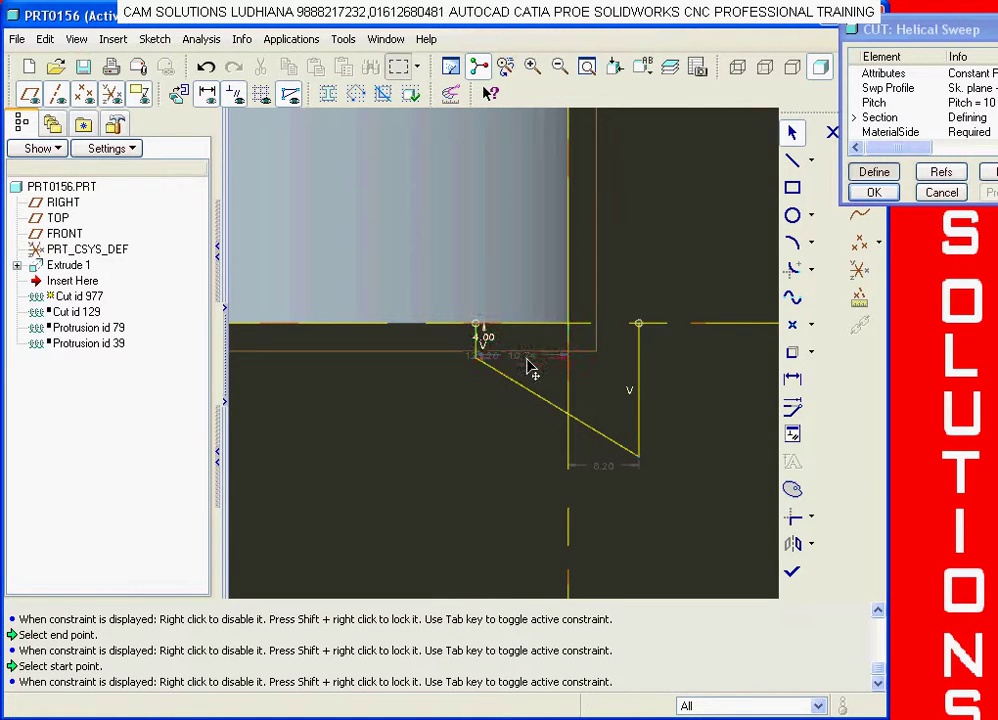
double_click(527, 370)
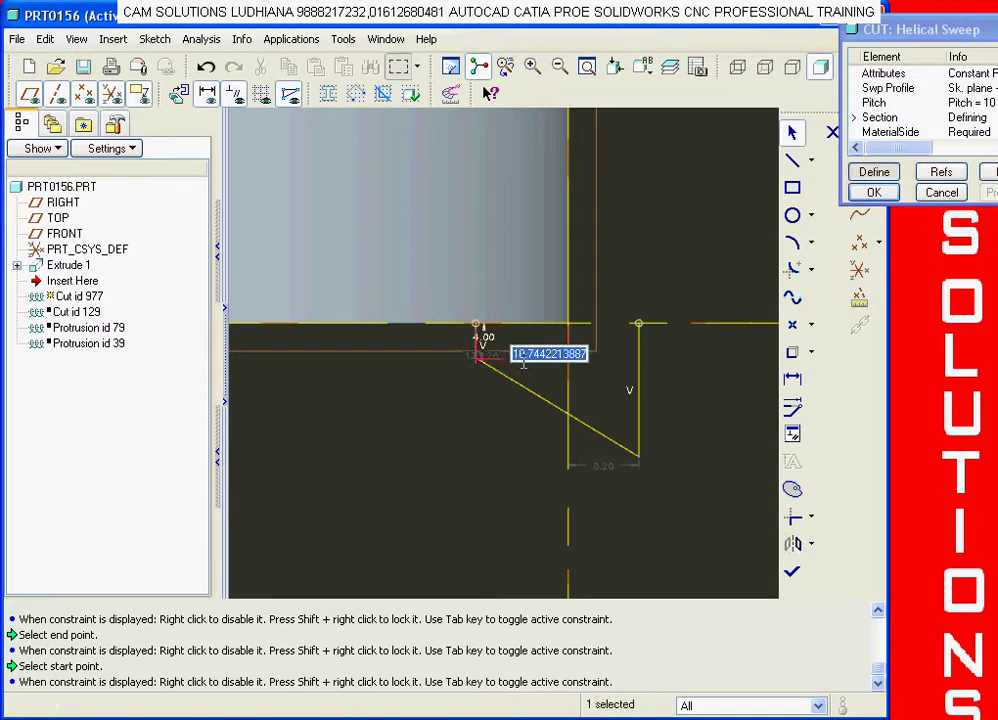
type("10")
key("Return")
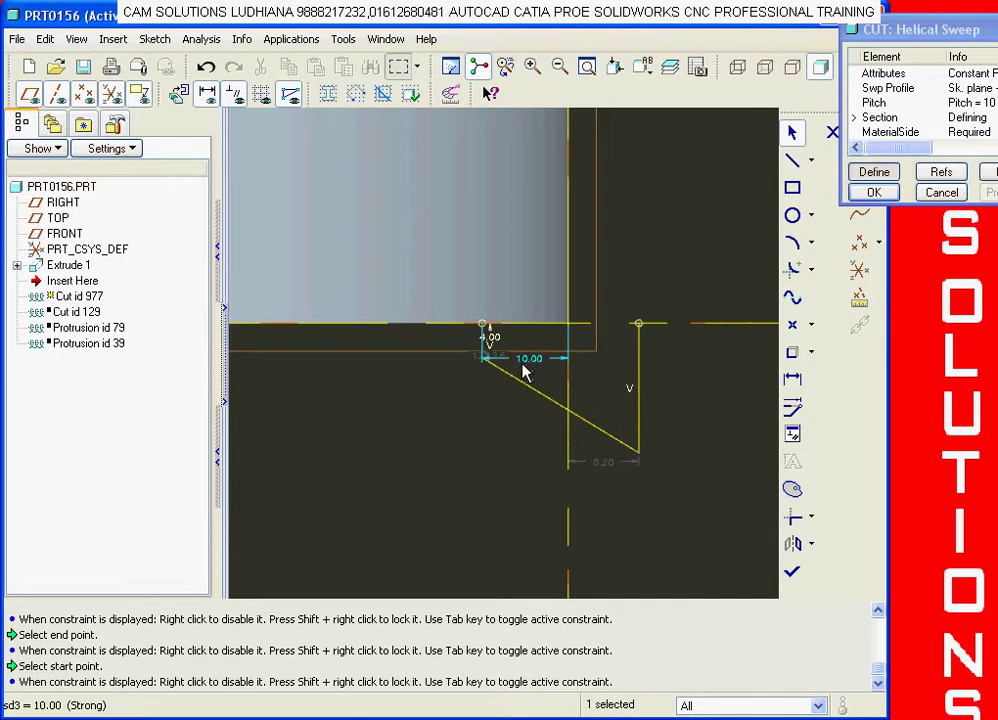
scroll(499, 379, "down", 2)
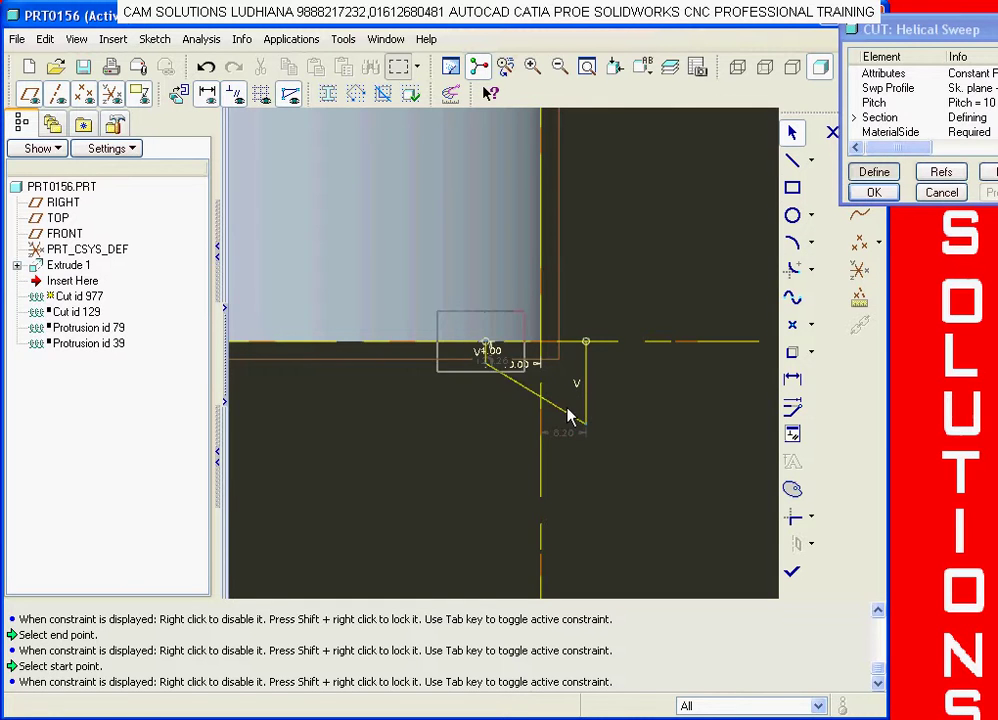
left_click_drag(568, 416, 606, 448)
Step: Mirror the half-triangle about the horizontal centerline into a full triangle
left_click(793, 545)
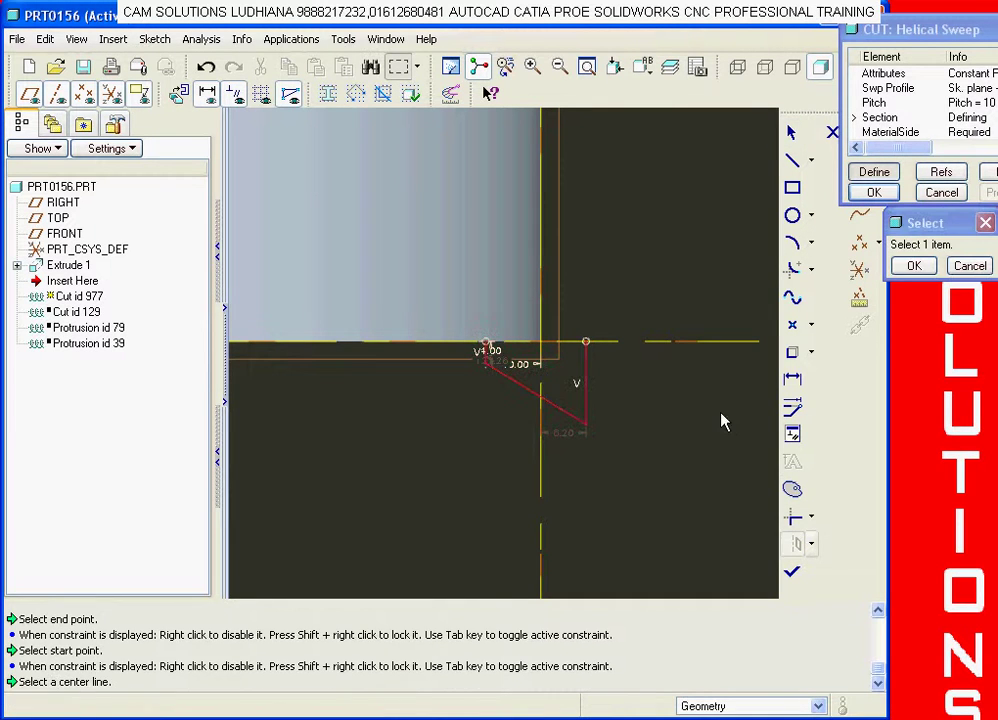
left_click(665, 347)
scroll(508, 339, "down", 1)
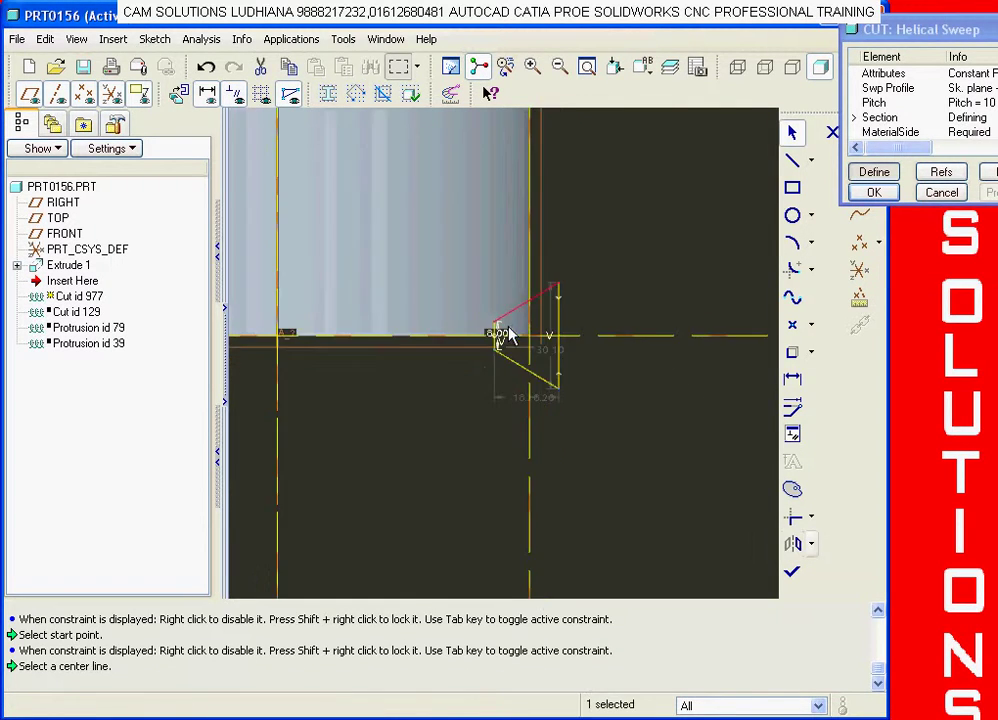
Step: Change the triangle's 30.10 dimension to 5, then step it through 10 and 15
double_click(605, 350)
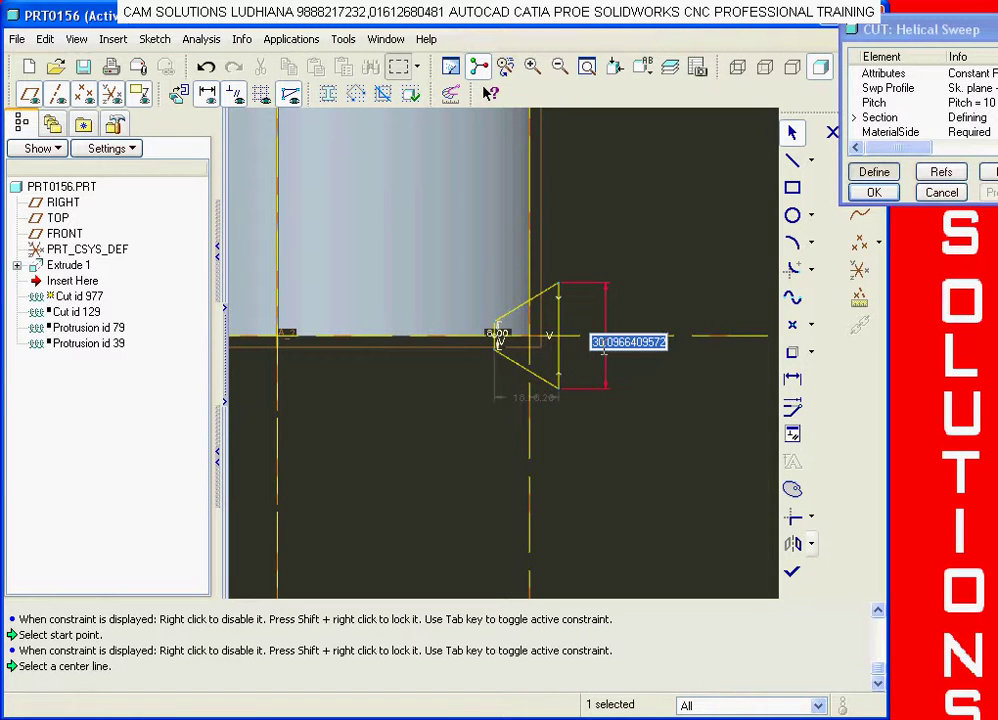
type("5")
key("Return")
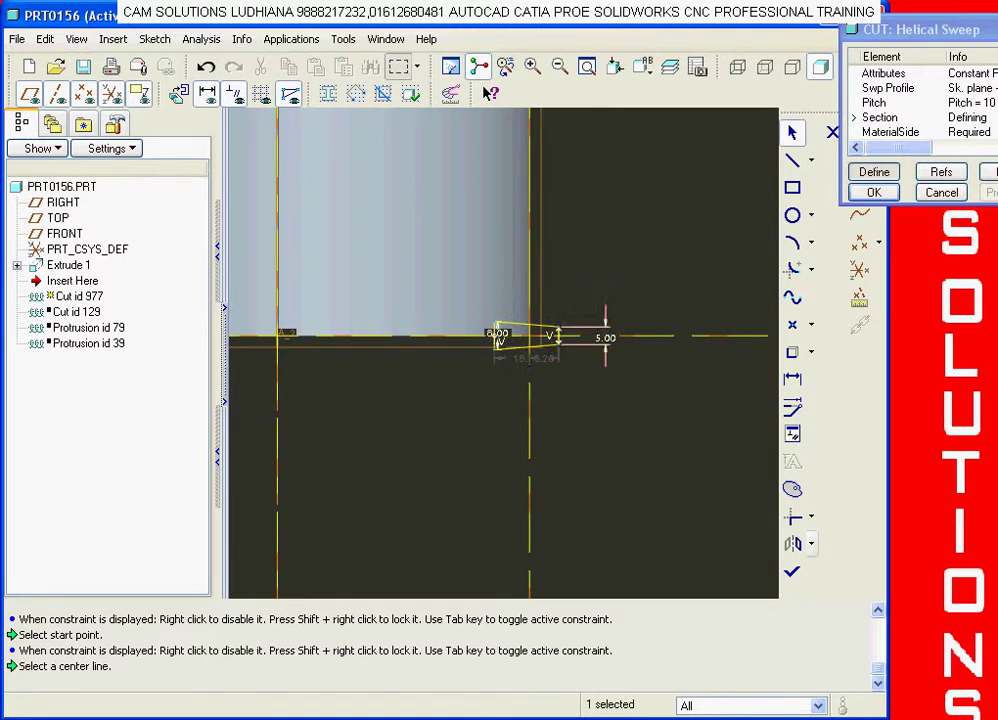
double_click(605, 338)
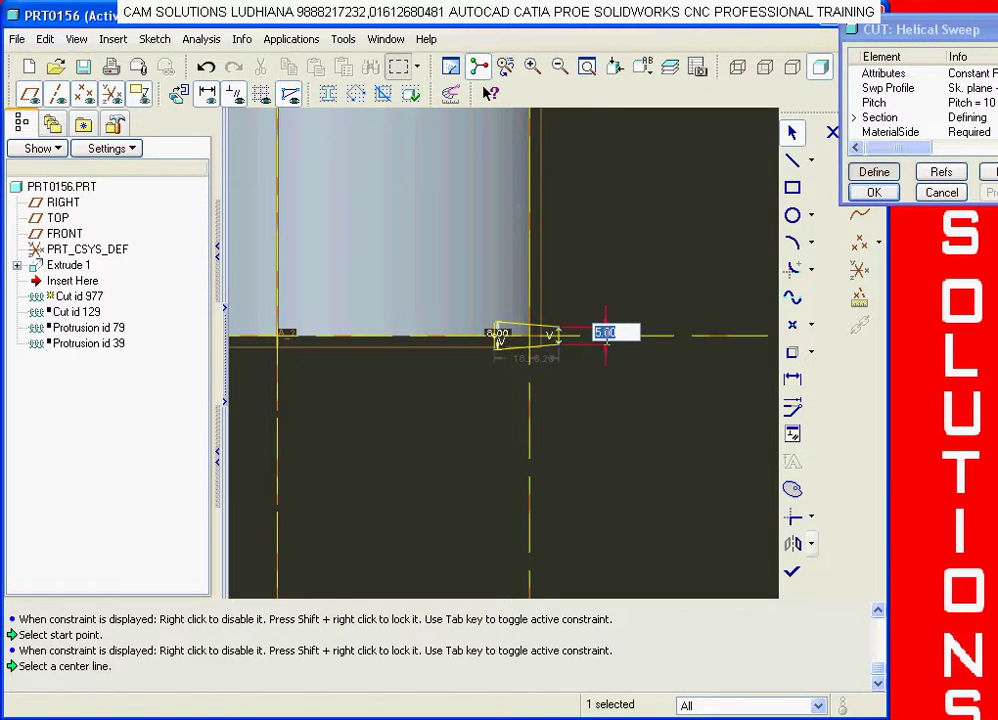
type("10")
key("Return")
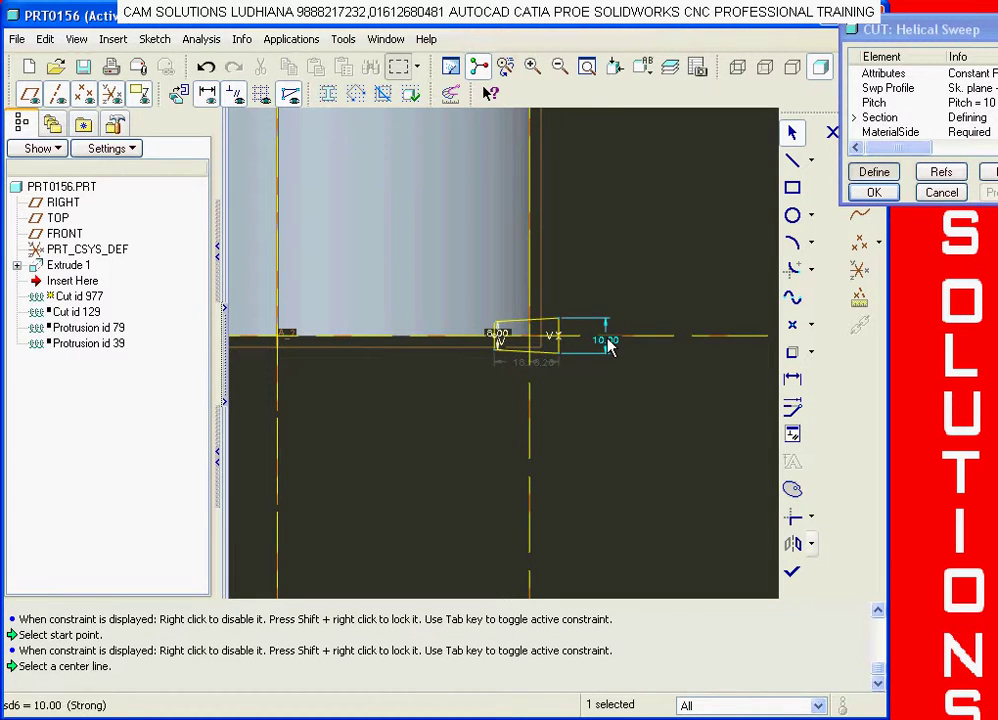
double_click(603, 338)
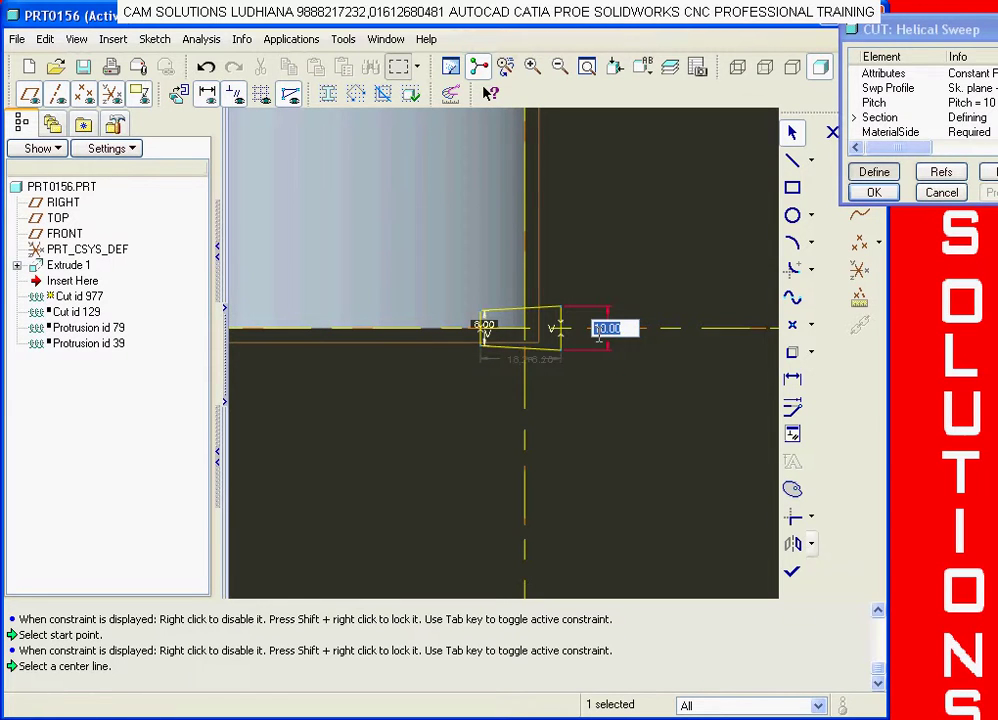
type("15")
key("Return")
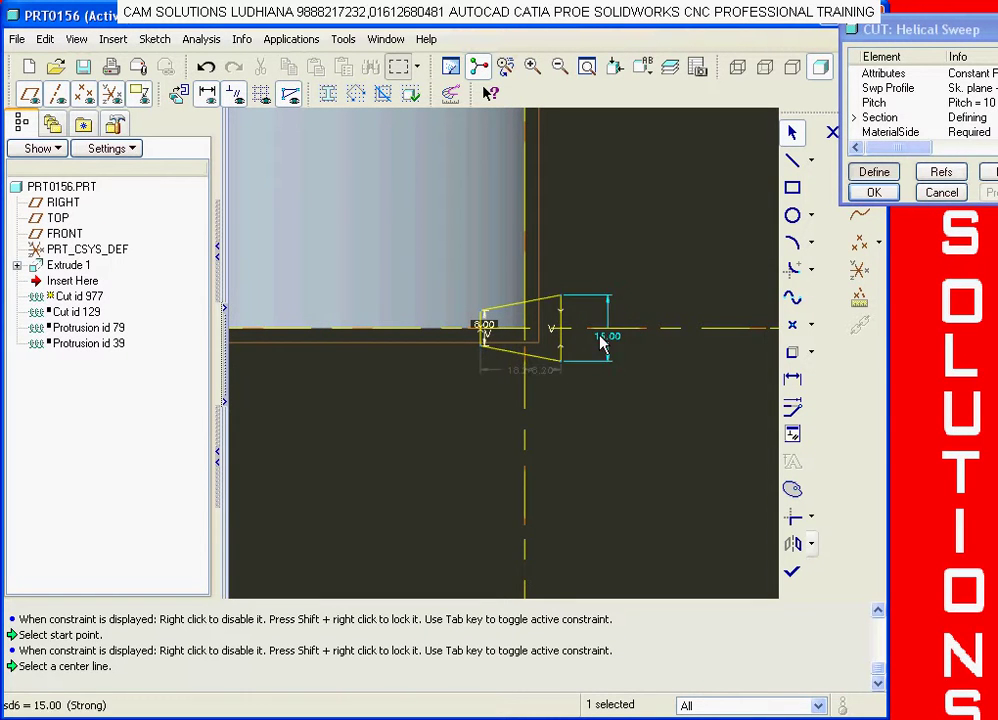
Step: Set the 8.00 dimension to 3 and the height to 10, then accept the section
double_click(467, 313)
type("3")
key("Return")
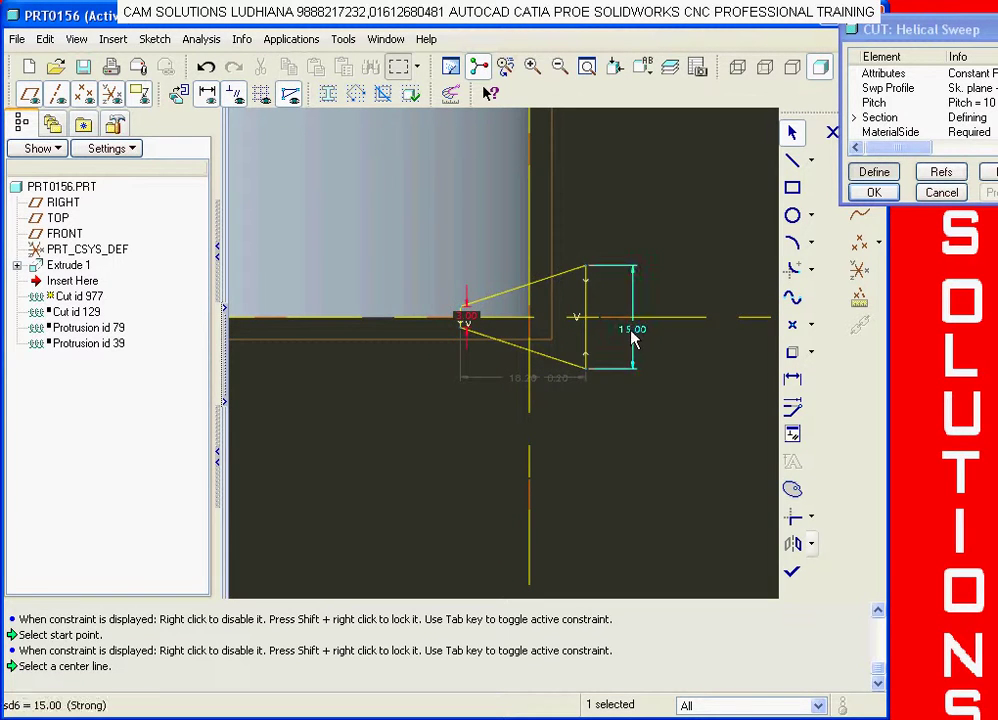
double_click(632, 336)
type("10")
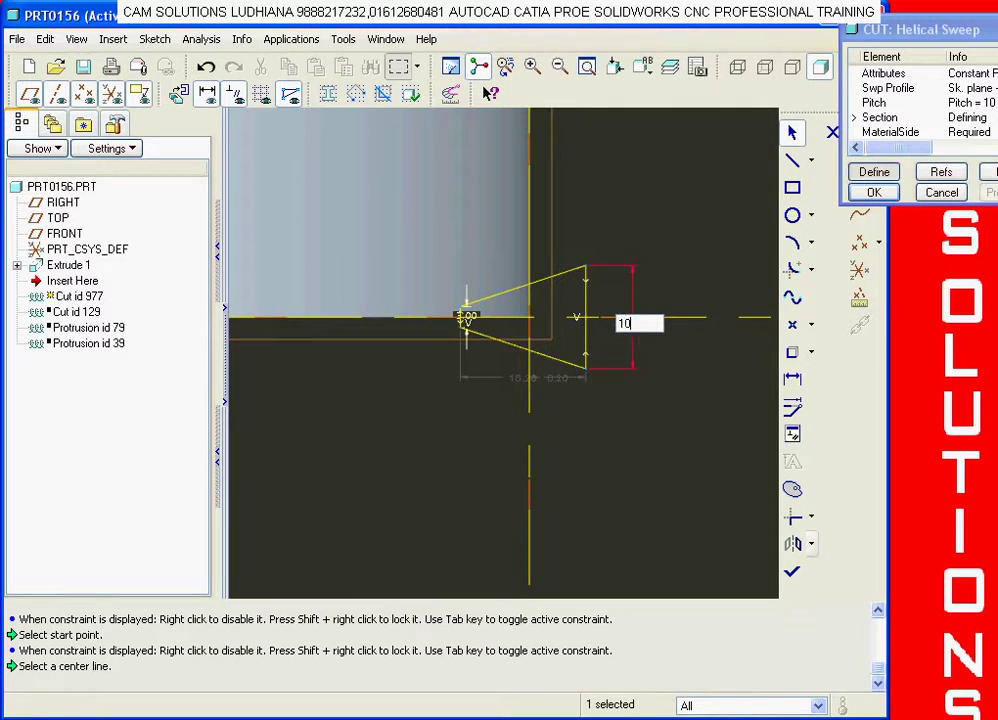
key("Return")
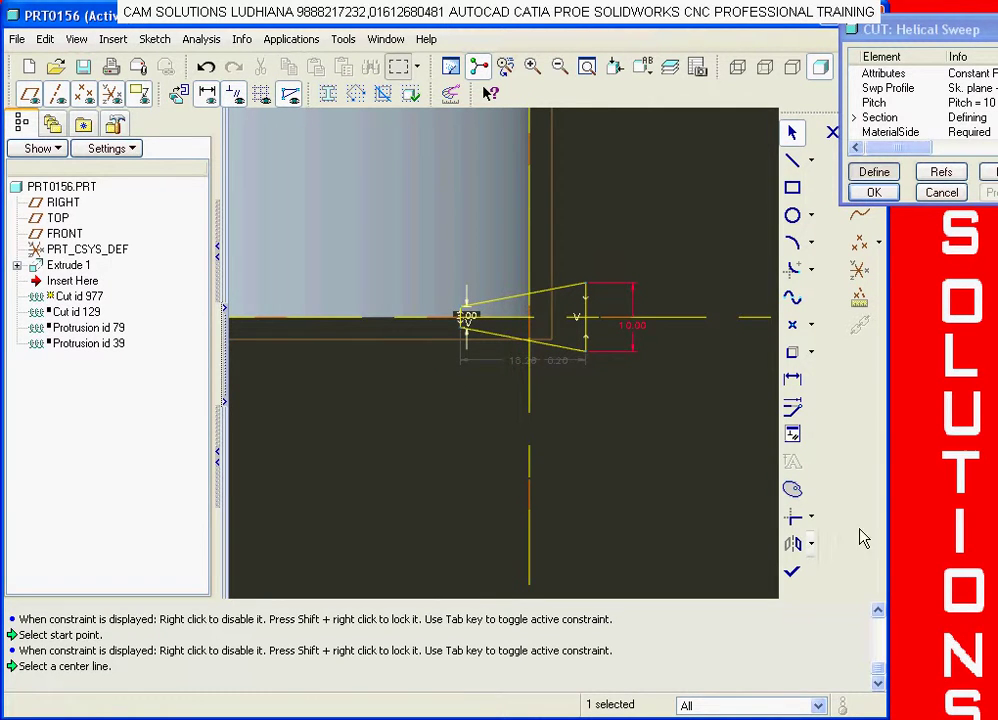
left_click(792, 574)
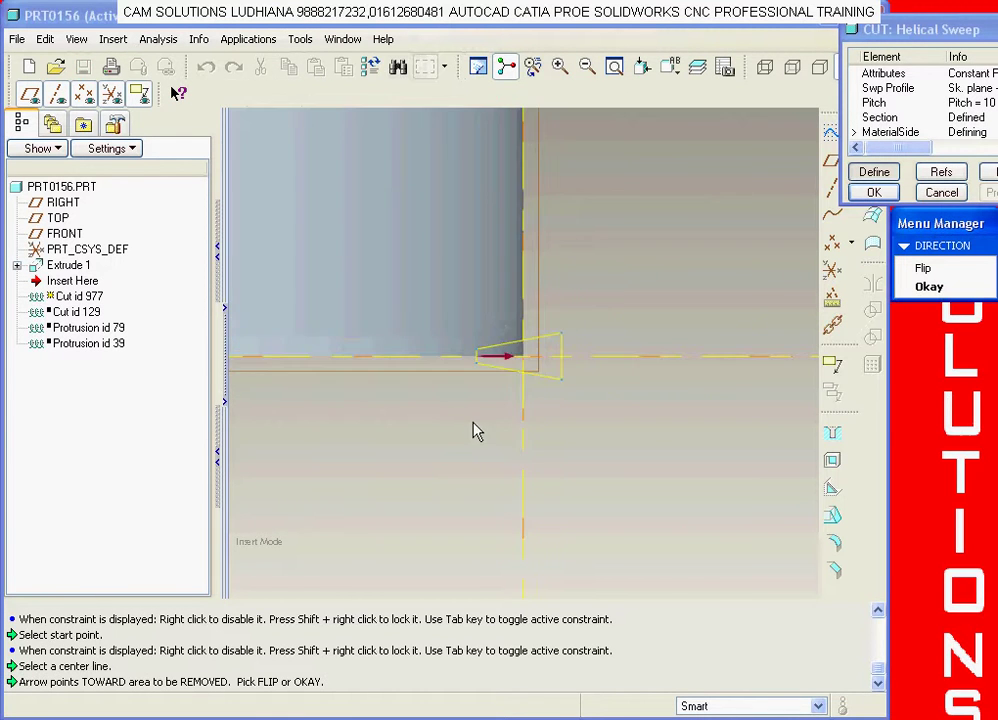
Step: Accept the material-removal side, inspect the preview, and complete the pitch-10 thread cut
left_click(930, 287)
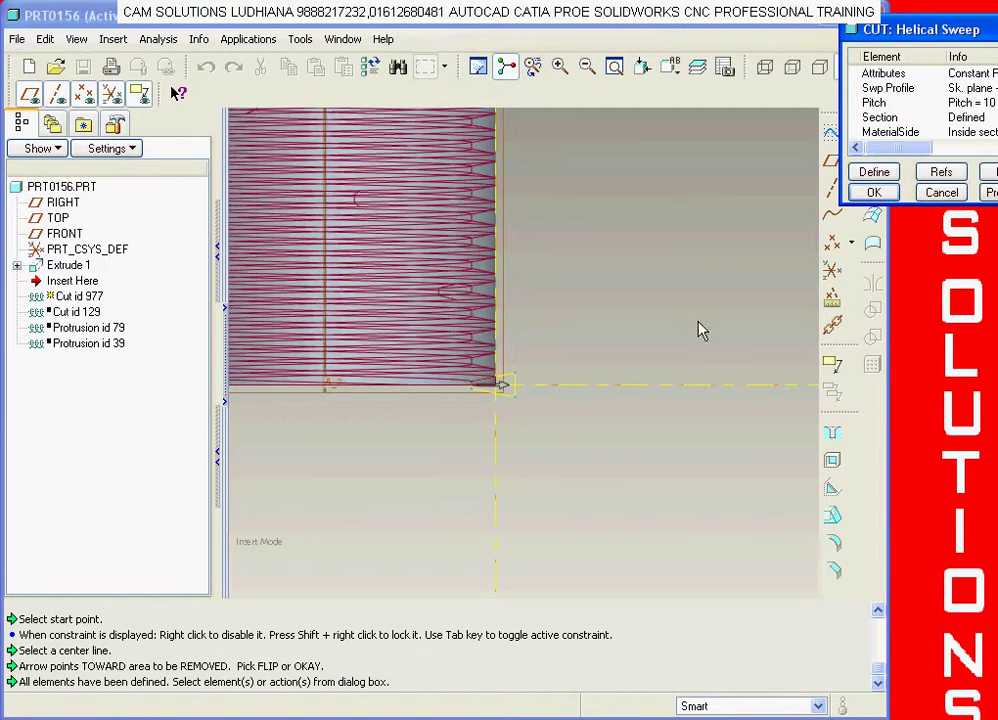
scroll(626, 405, "down", 3)
middle_click_drag(645, 350, 605, 293)
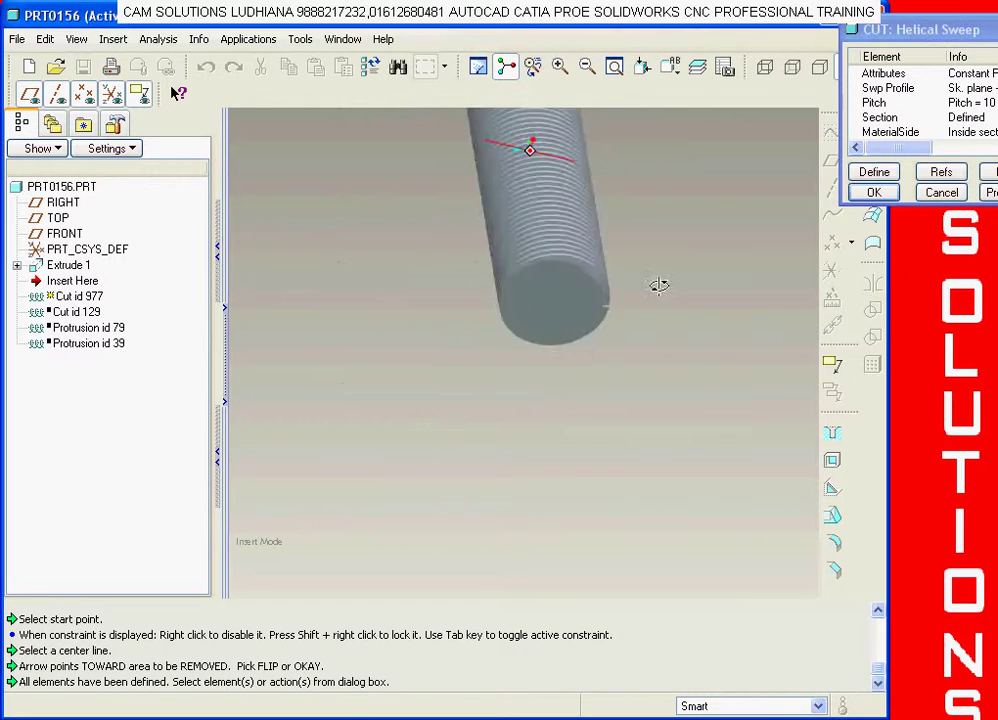
scroll(655, 196, "up", 3)
mouse_move(655, 196)
middle_mouse_down()
mouse_move(669, 238)
mouse_move(742, 290)
mouse_move(662, 207)
mouse_move(684, 211)
mouse_move(655, 225)
mouse_move(673, 207)
mouse_move(648, 268)
middle_mouse_up()
scroll(684, 211, "down", 2)
scroll(646, 234, "down", 2)
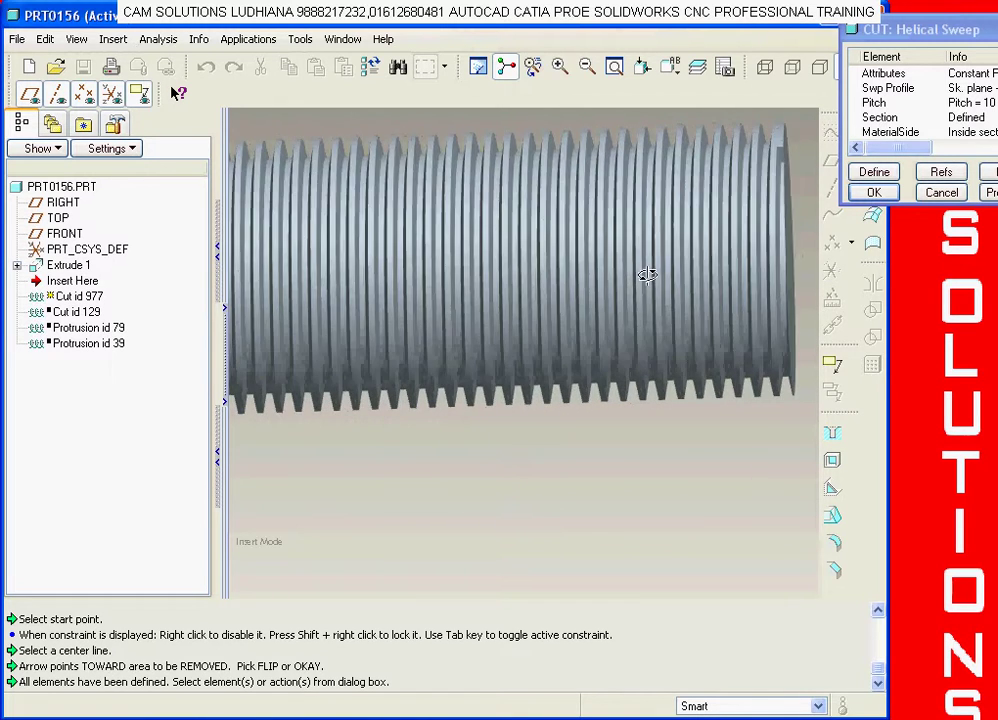
left_click(873, 192)
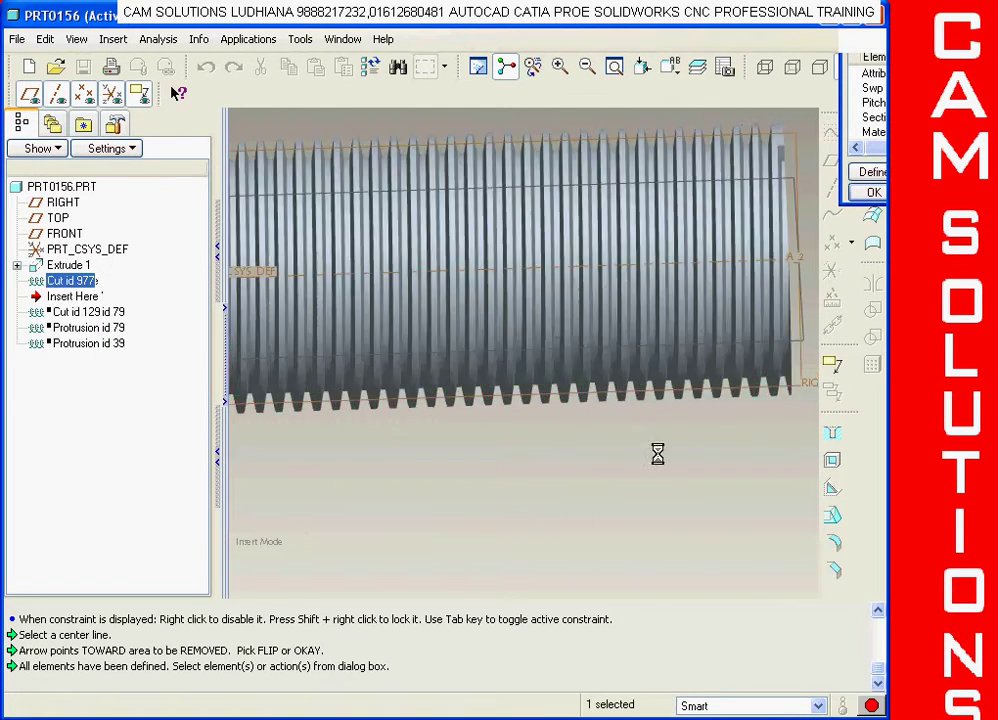
Step: Inspect the finished thread, then move the Insert Here arrow above Extrude 1
scroll(664, 462, "down", 3)
scroll(670, 485, "down", 2)
mouse_move(672, 489)
middle_mouse_down()
mouse_move(696, 503)
mouse_move(624, 504)
mouse_move(704, 472)
middle_mouse_up()
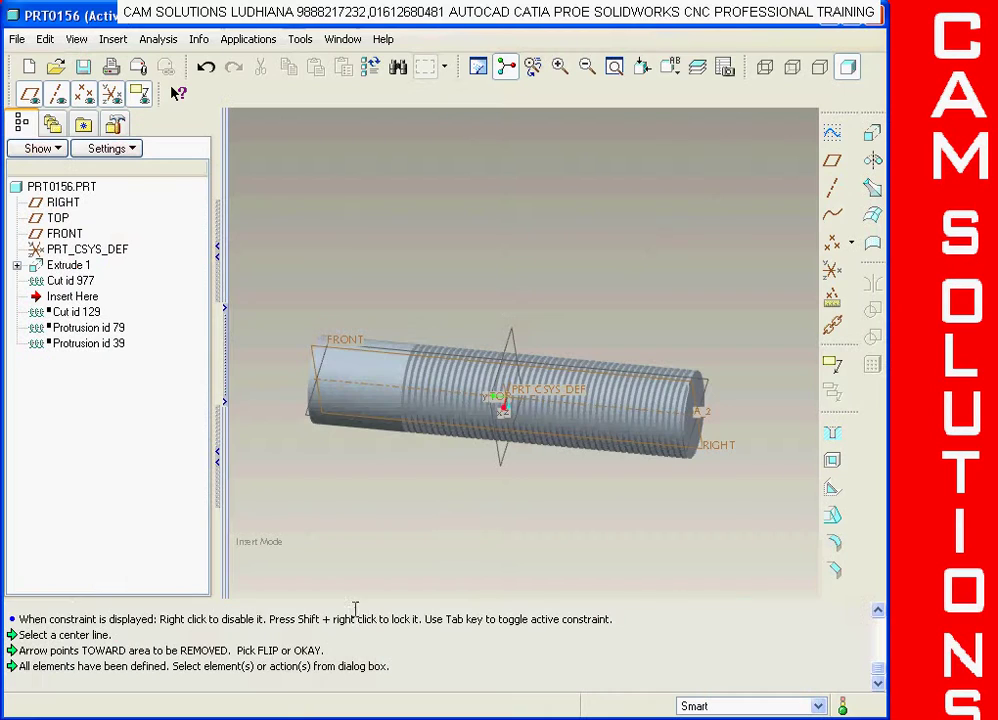
mouse_move(612, 530)
middle_mouse_down()
mouse_move(597, 535)
mouse_move(593, 475)
mouse_move(543, 503)
middle_mouse_up()
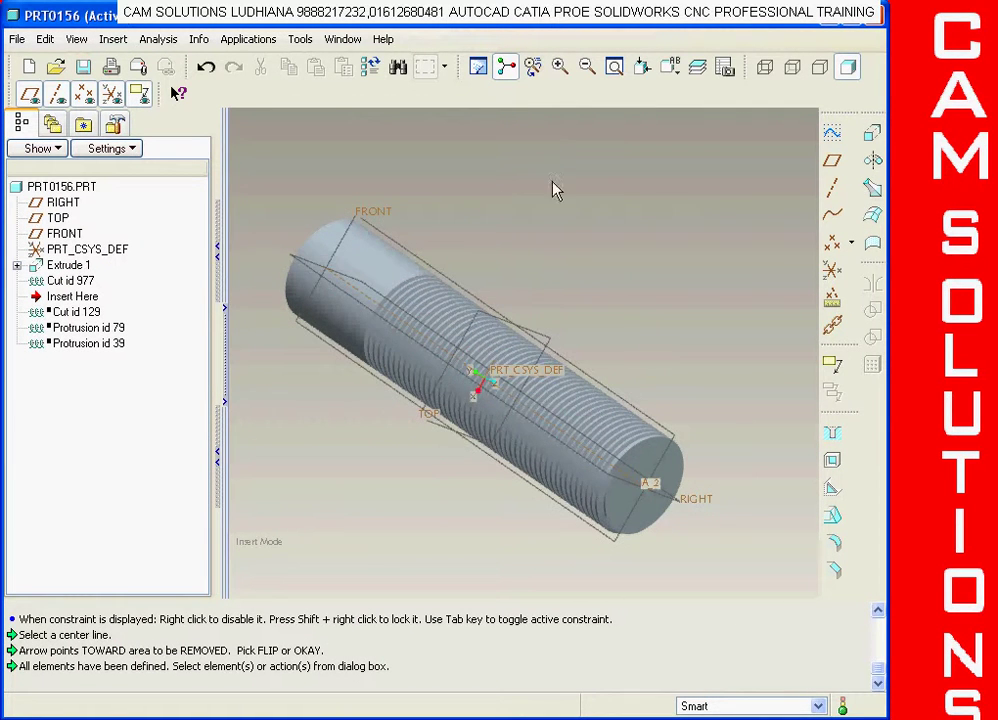
middle_click_drag(213, 167, 234, 172)
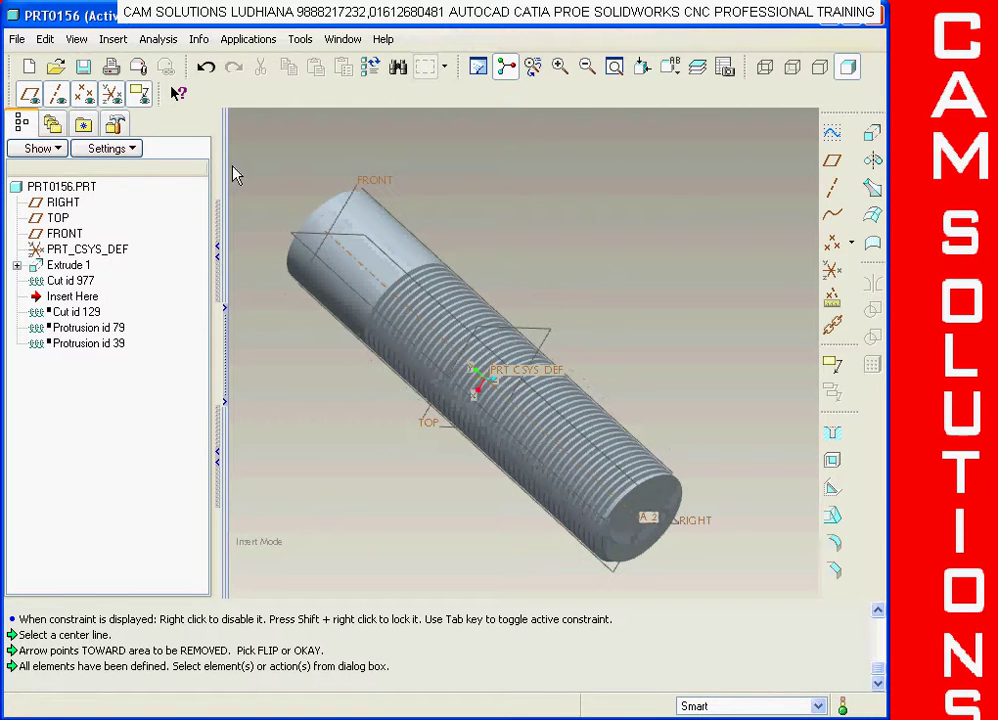
left_click_drag(71, 299, 84, 258)
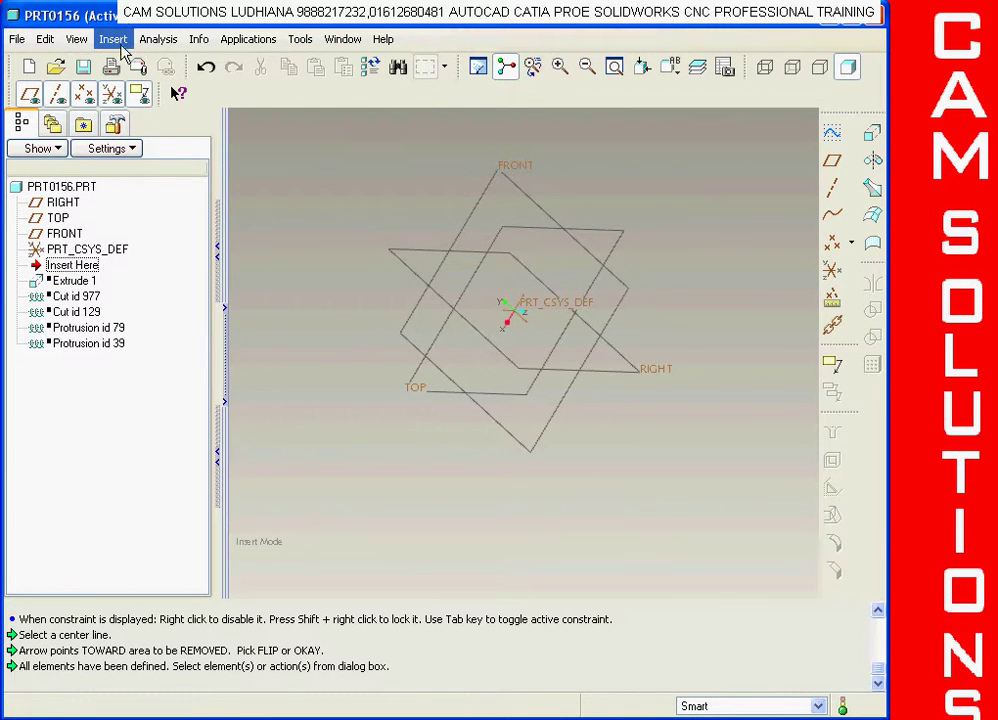
Step: Start a constant-pitch, right-handed helical sweep protrusion with its profile on the TOP plane
left_click(115, 40)
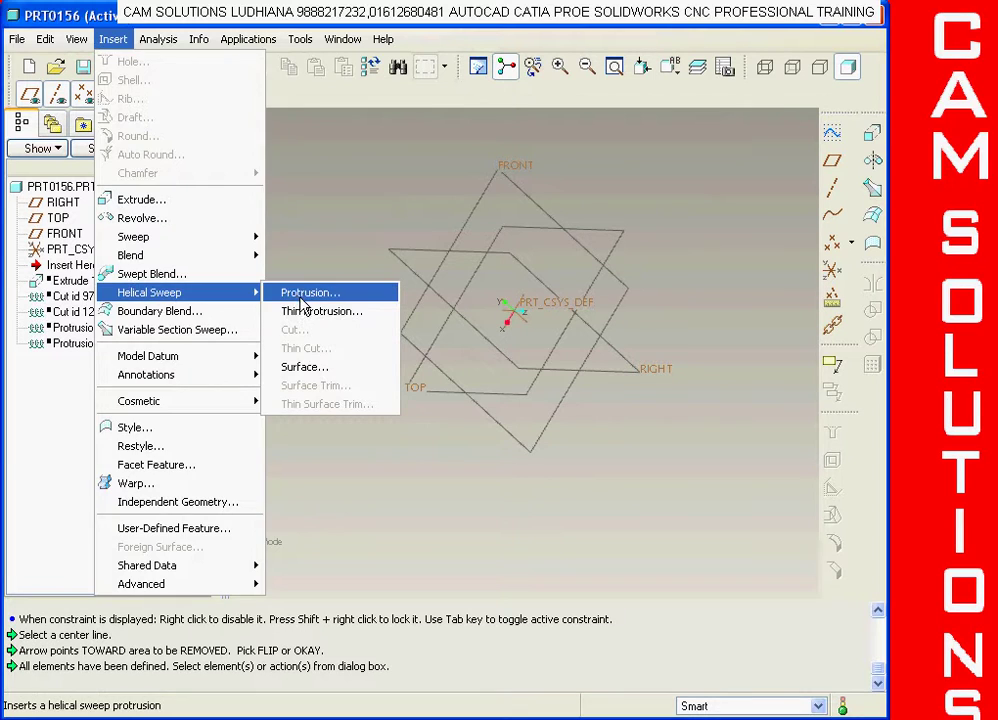
left_click(305, 293)
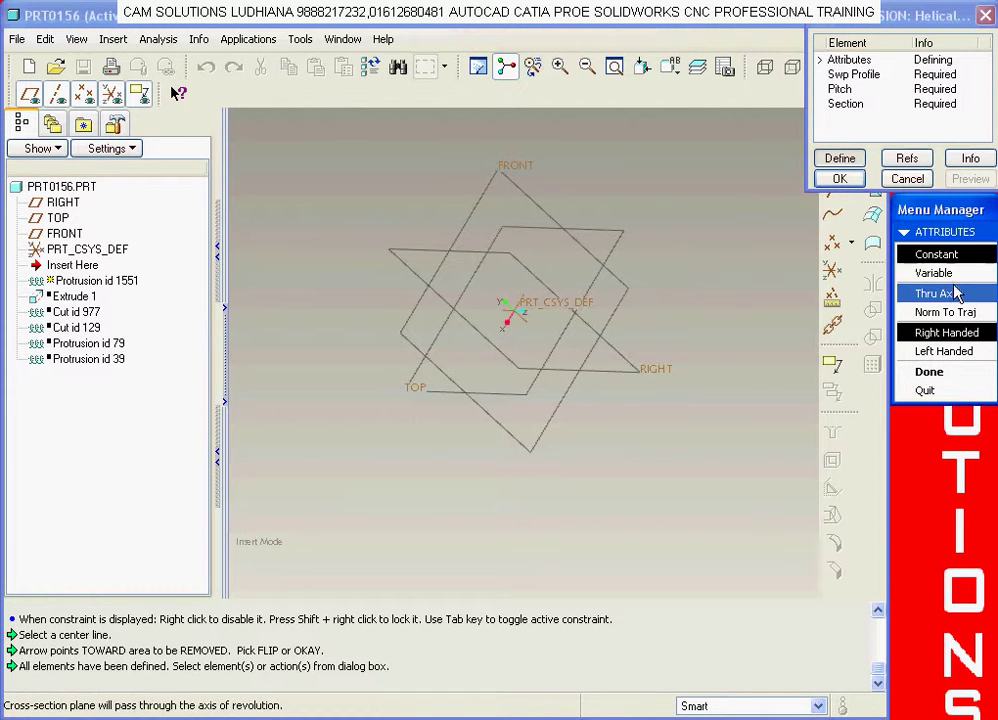
left_click(929, 371)
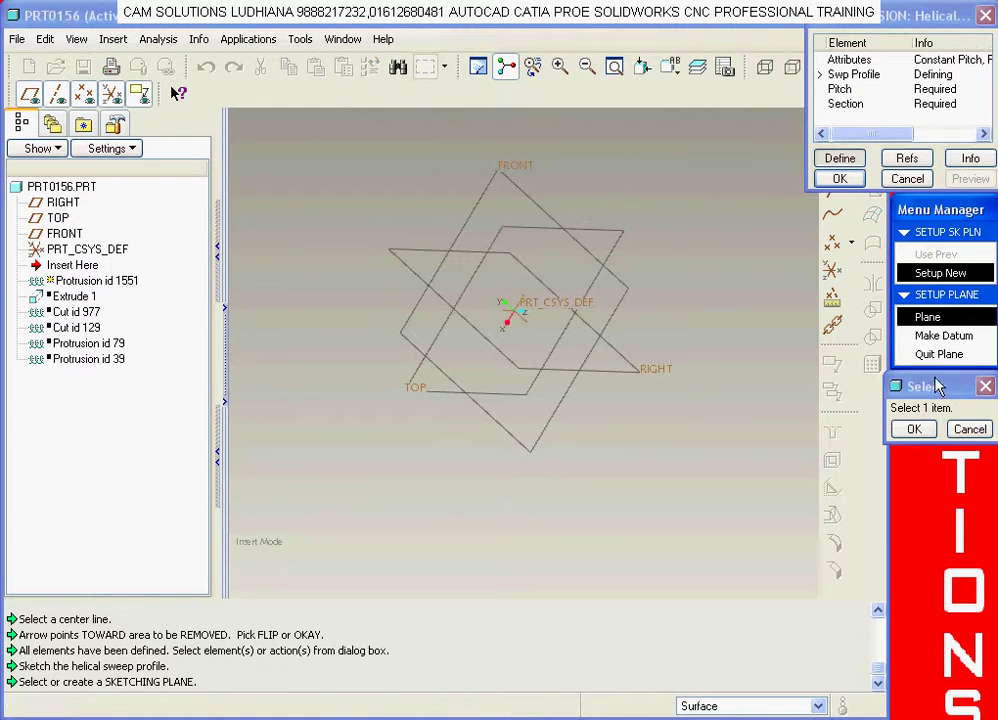
left_click(613, 234)
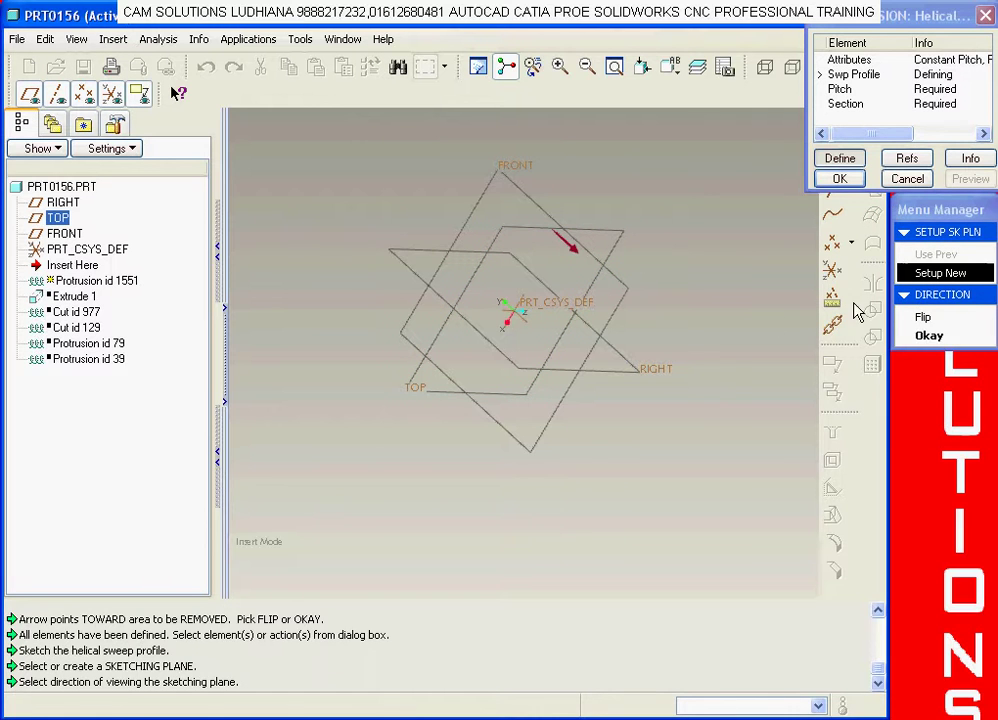
left_click(912, 340)
left_click(930, 392)
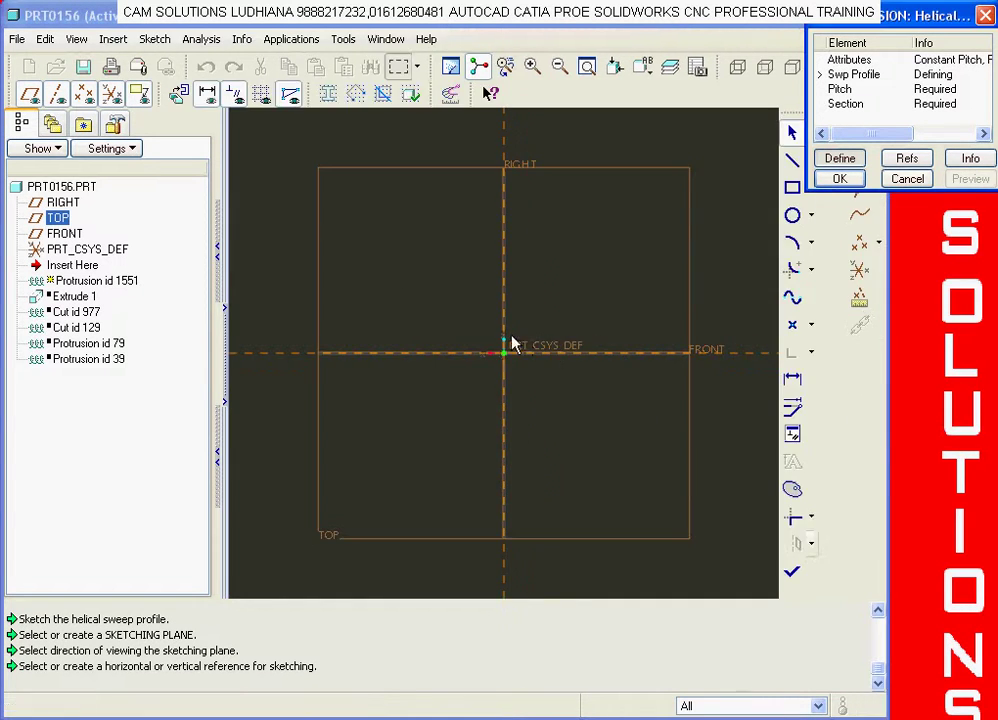
Step: Draw a vertical axis centerline on the RIGHT reference
left_click_drag(807, 168, 820, 168)
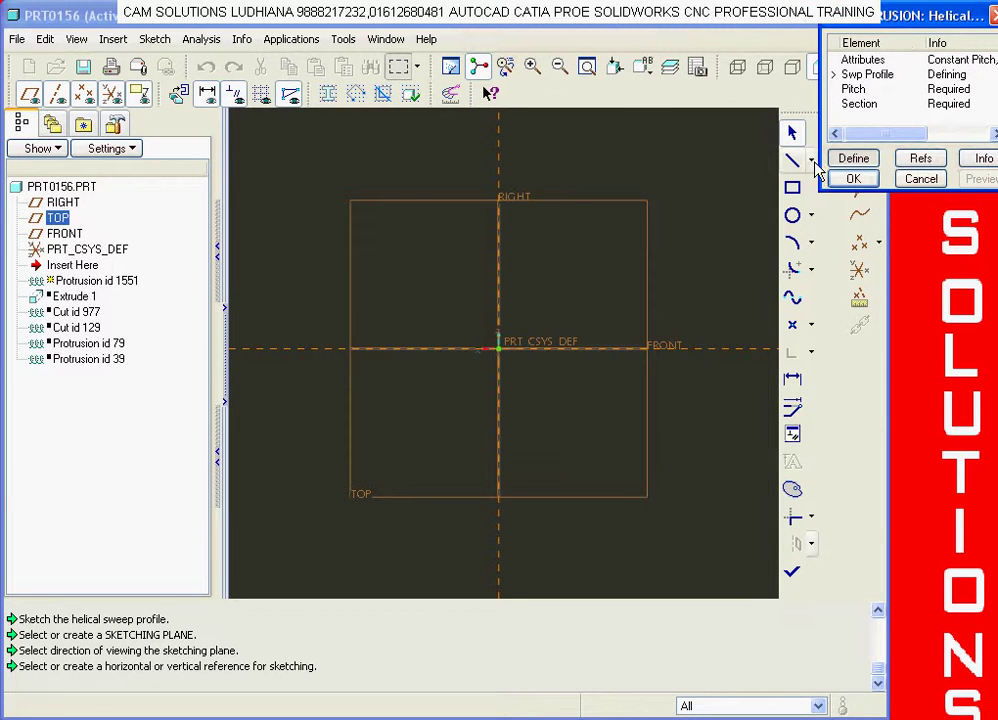
left_click(811, 160)
left_click(859, 163)
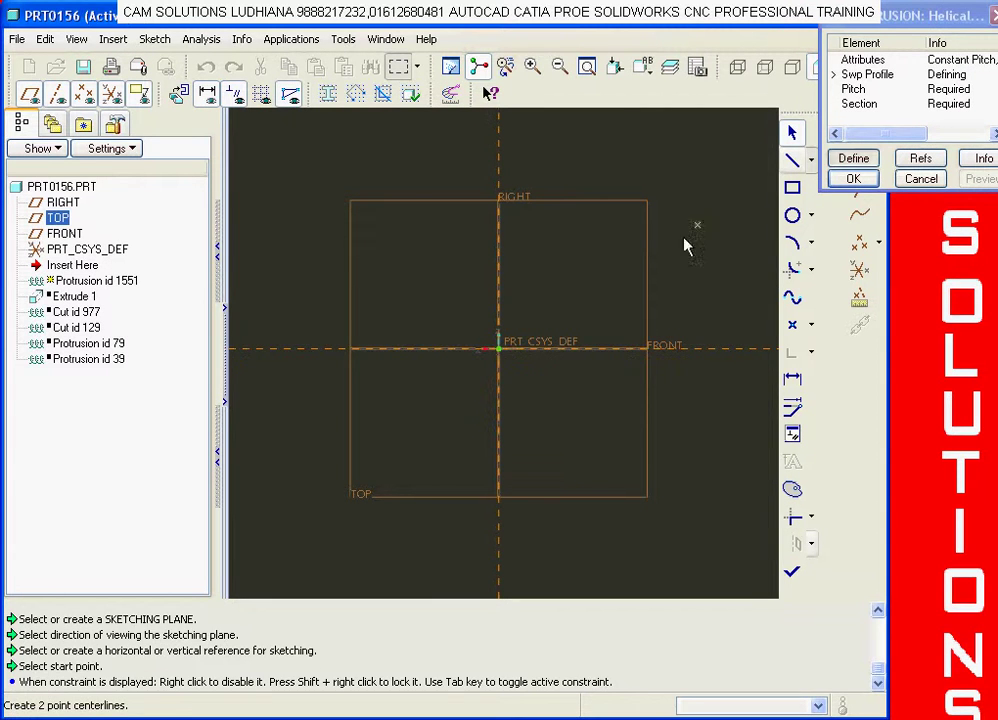
left_click(500, 302)
left_click(526, 285)
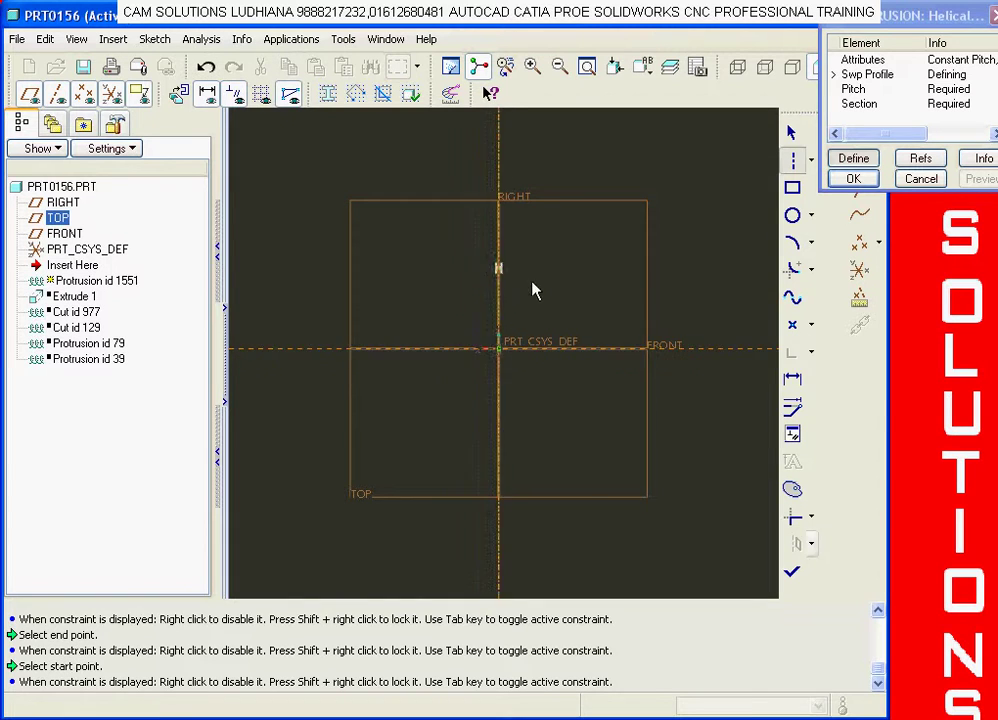
scroll(380, 275, "down", 3)
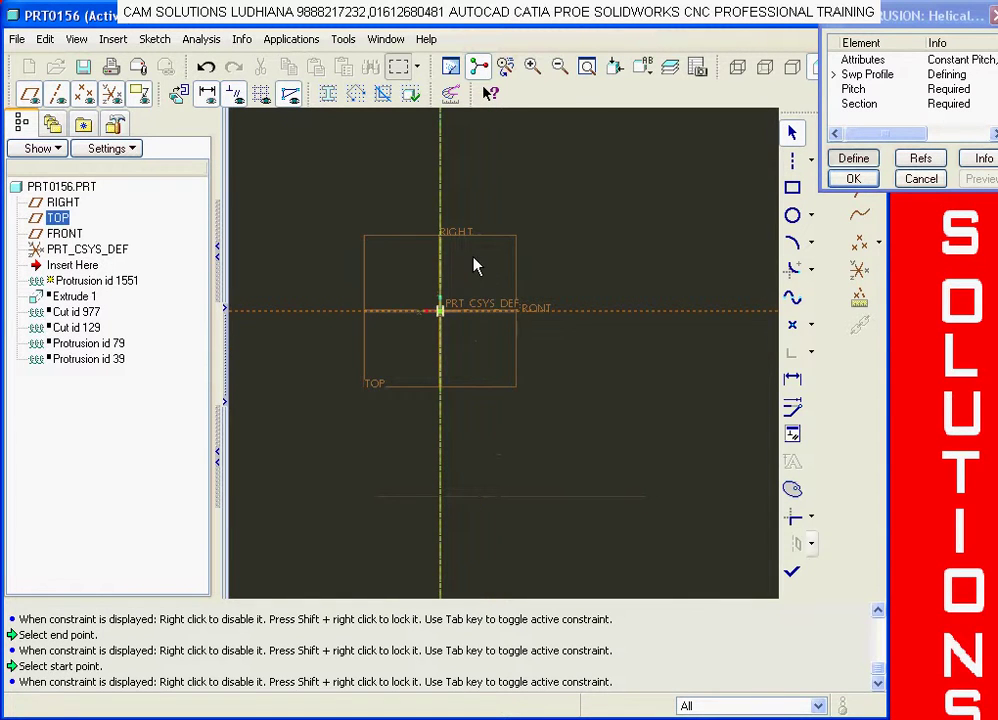
scroll(475, 265, "up", 3)
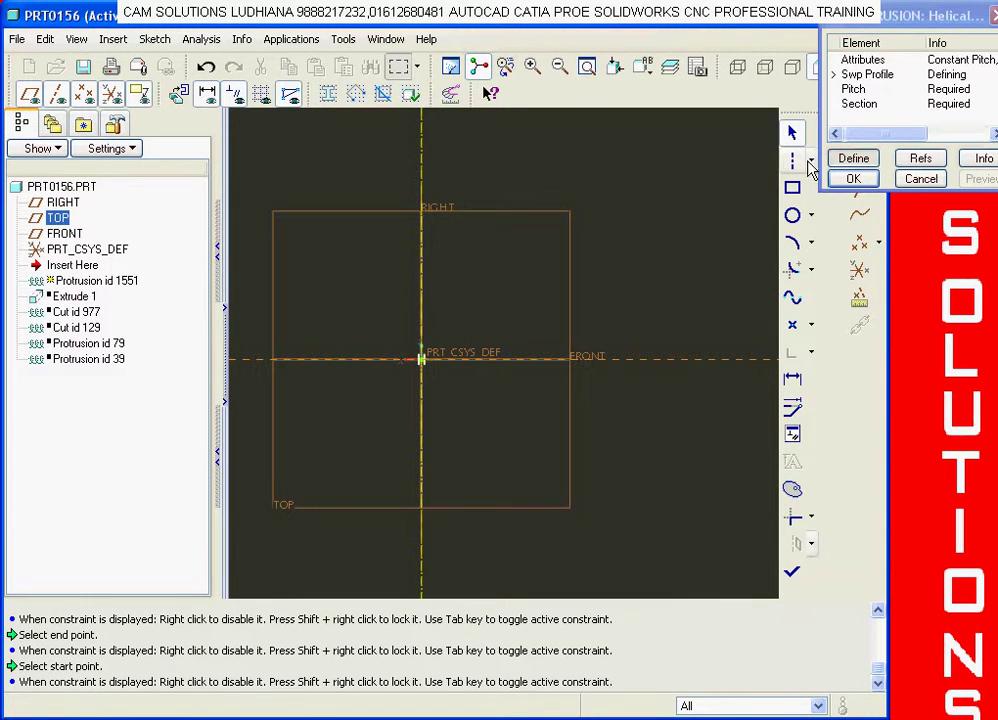
Step: Sketch a four-point curved spline beside the centerline as the spring profile
left_click(792, 297)
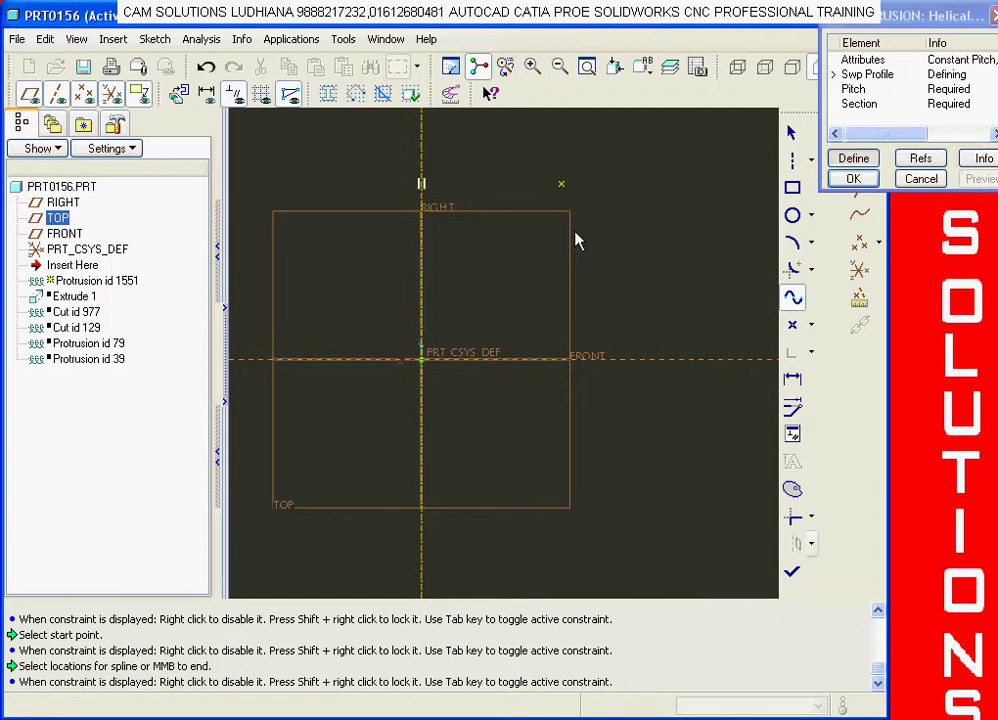
left_click(567, 258)
left_click(601, 303)
left_click(601, 427)
left_click(601, 484)
middle_click(620, 498)
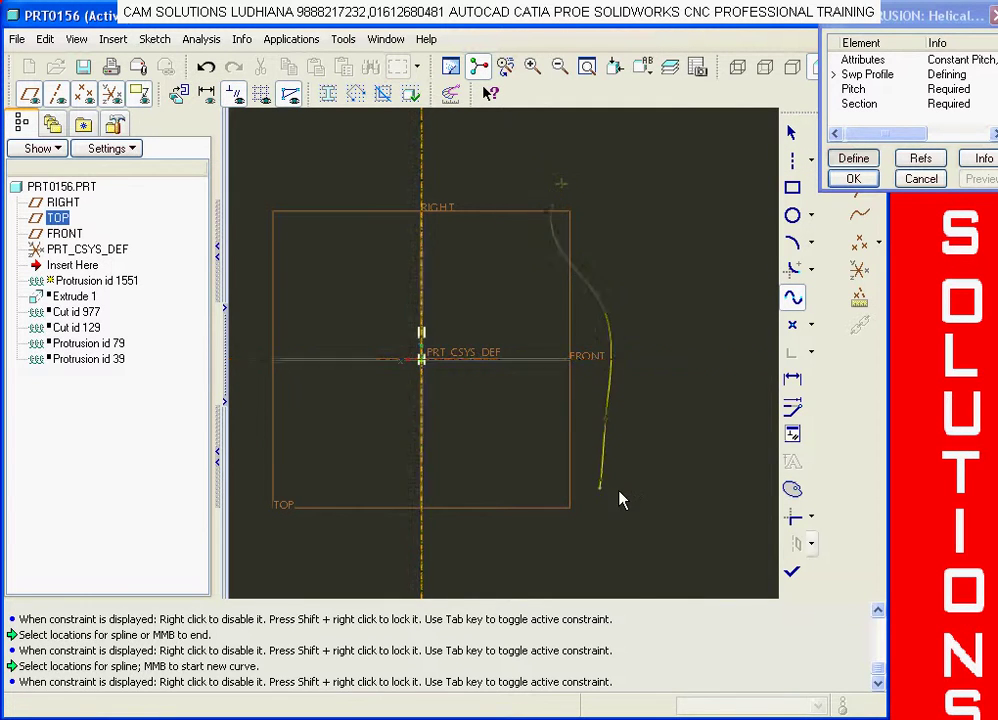
middle_click(652, 450)
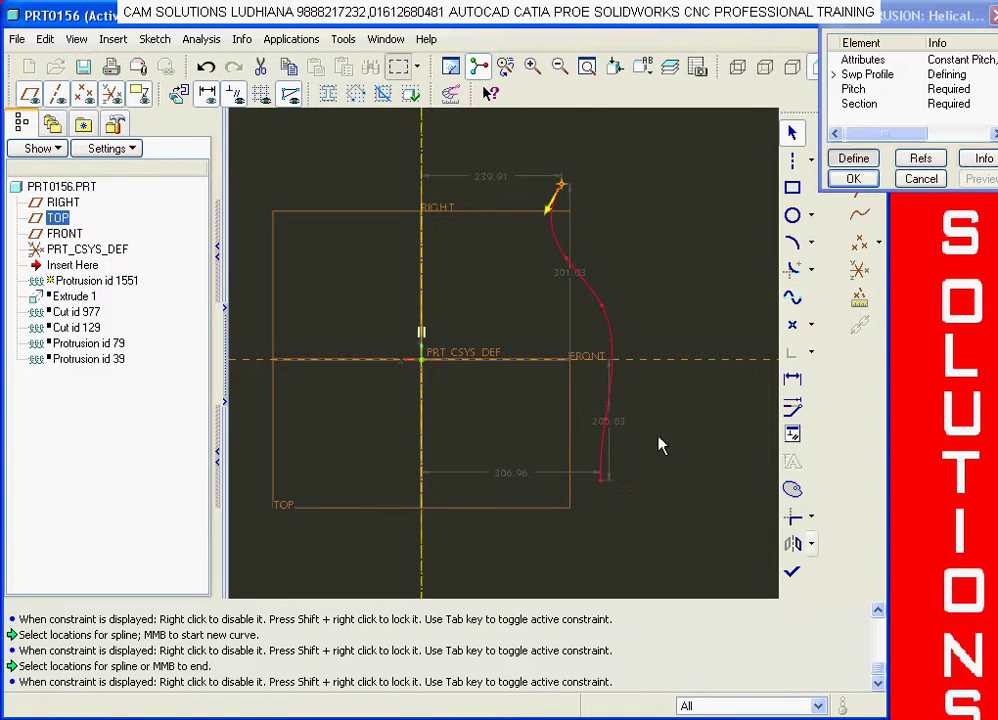
Step: Set the spline's top point 200 from the axis and accept the profile
double_click(492, 178)
type("200")
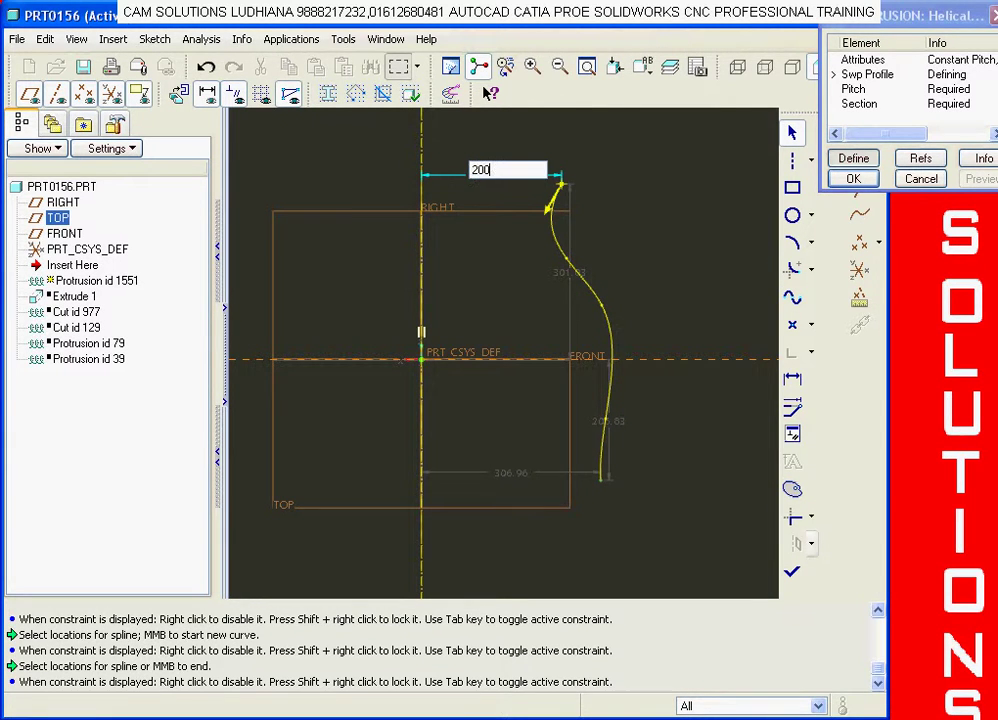
key("Return")
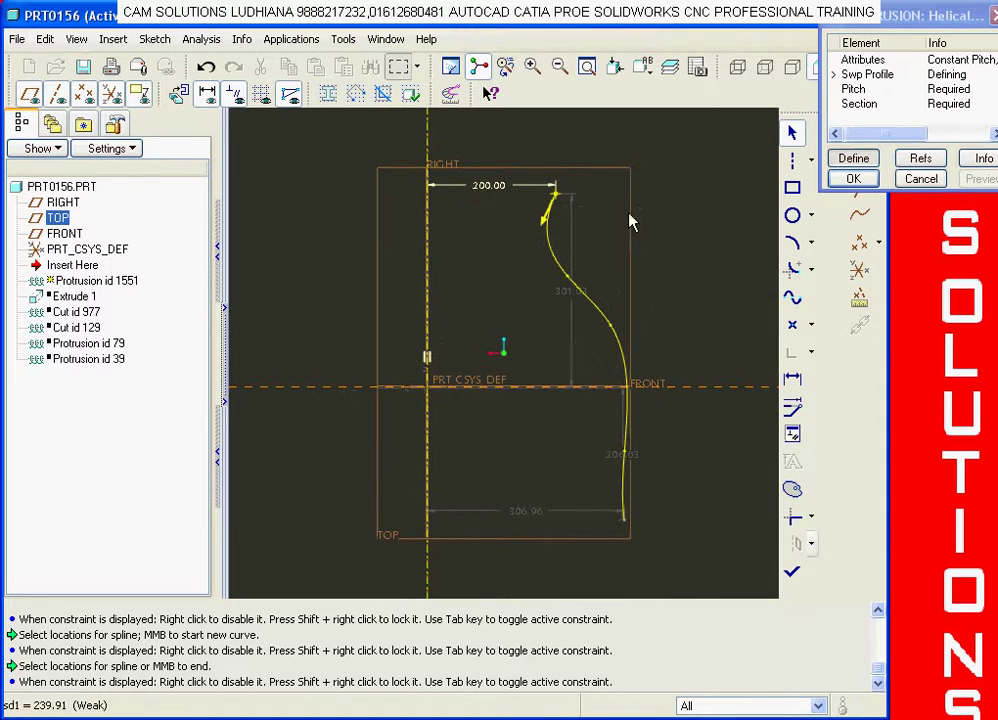
left_click(792, 571)
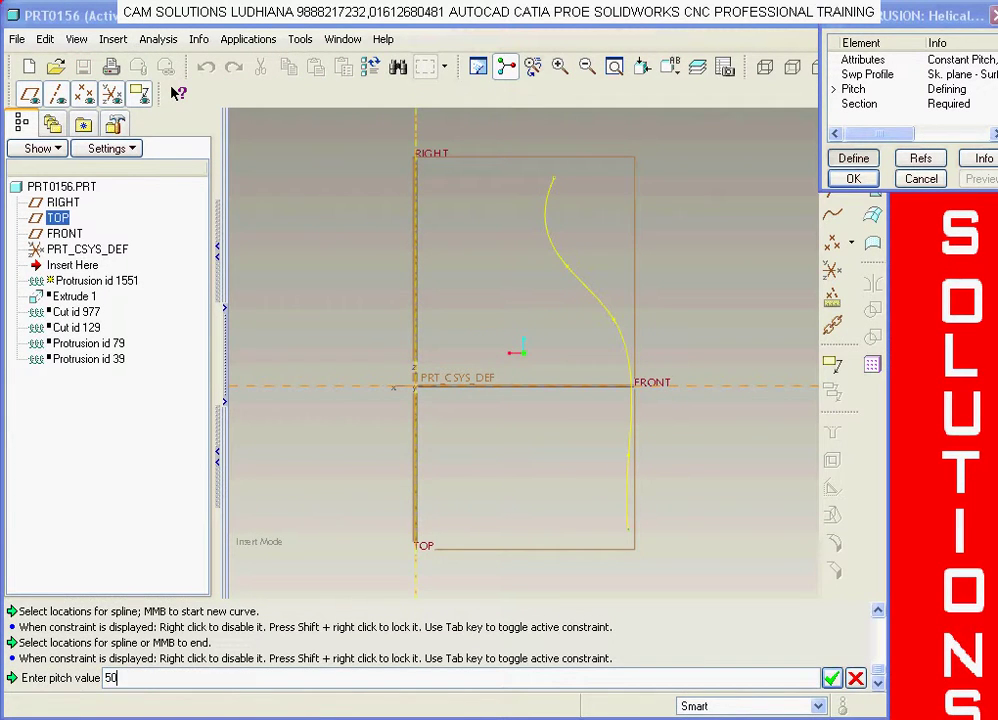
Step: Confirm pitch 50 and sketch a radius-20 circle at the profile's bottom end
key("Return")
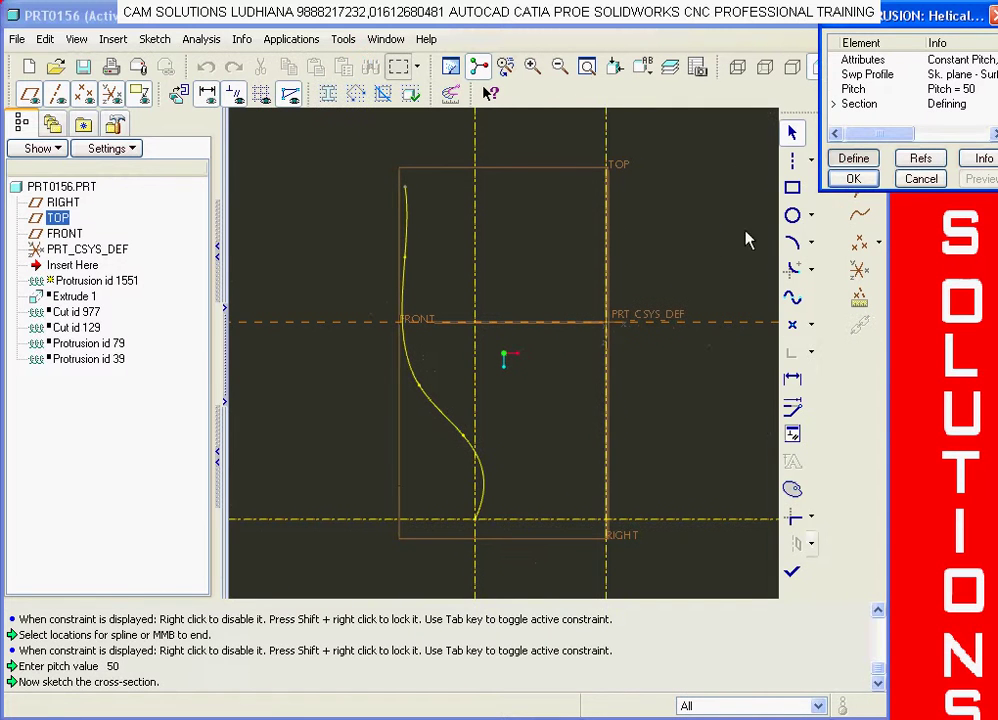
left_click(792, 215)
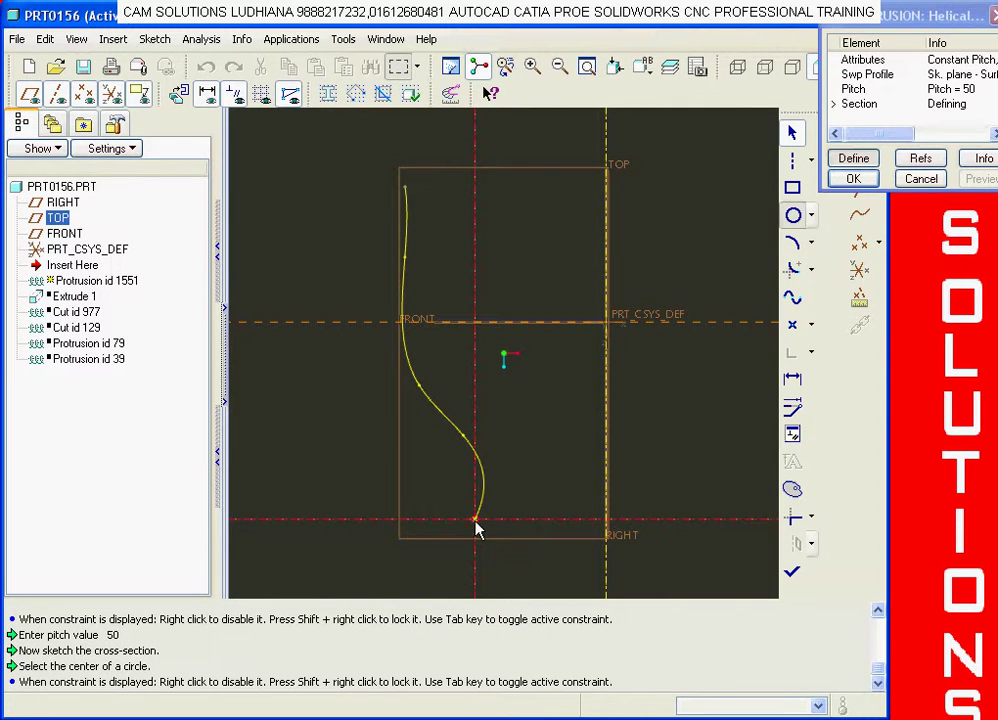
left_click(476, 527)
left_click(488, 530)
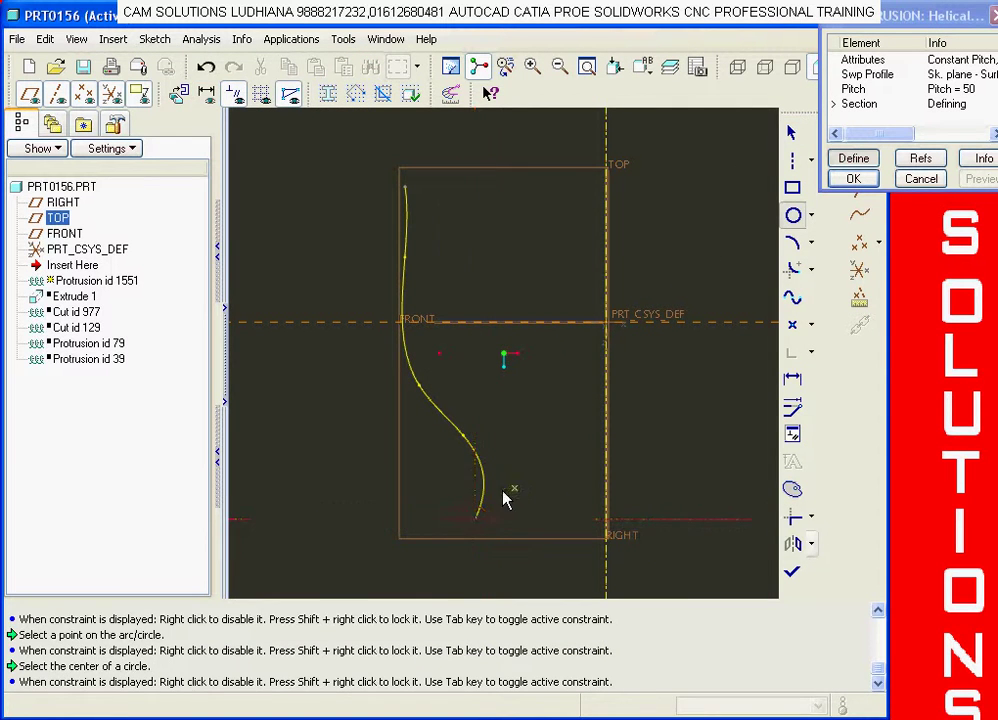
double_click(440, 502)
type("20")
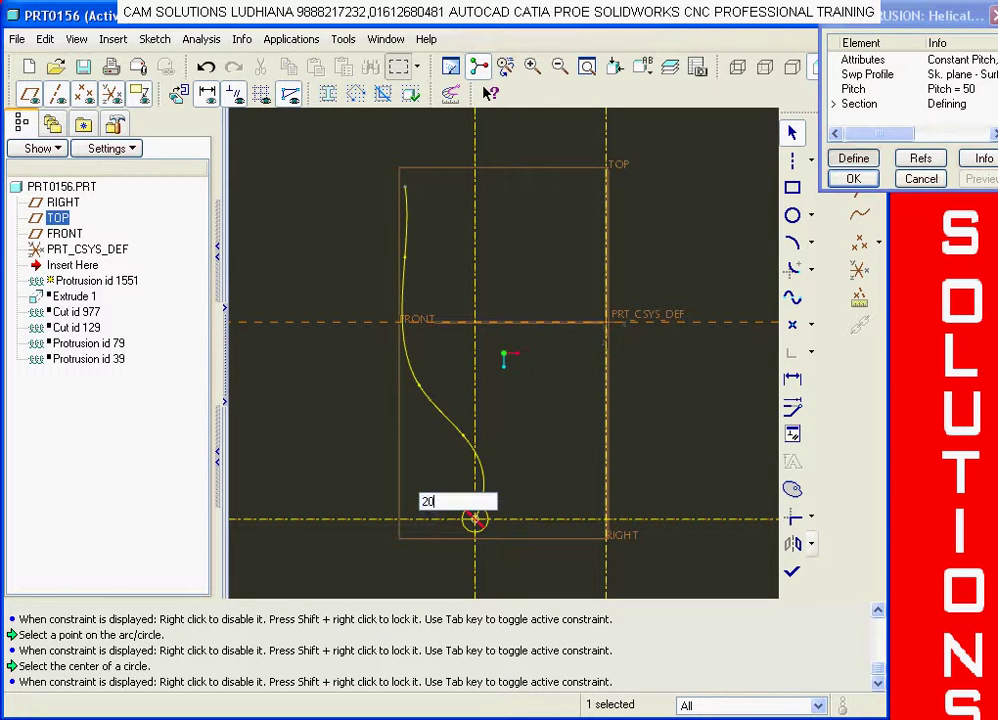
key("Return")
Step: Finish and accept the spring as Protrusion id 1551, then roll the model back before it
left_click(792, 578)
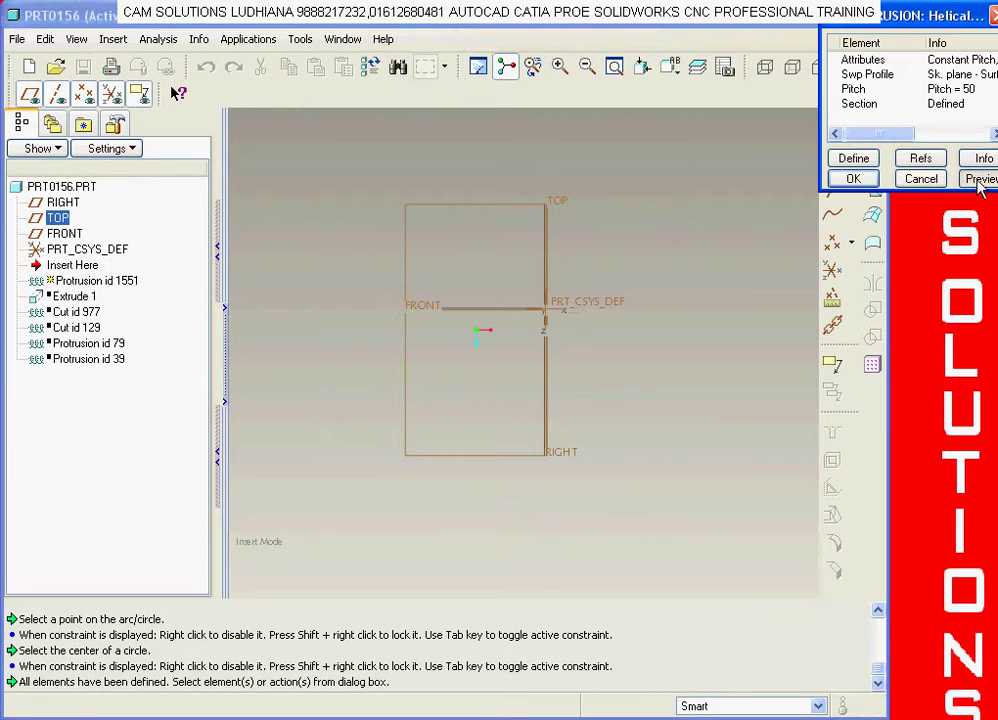
left_click(979, 180)
left_click(853, 178)
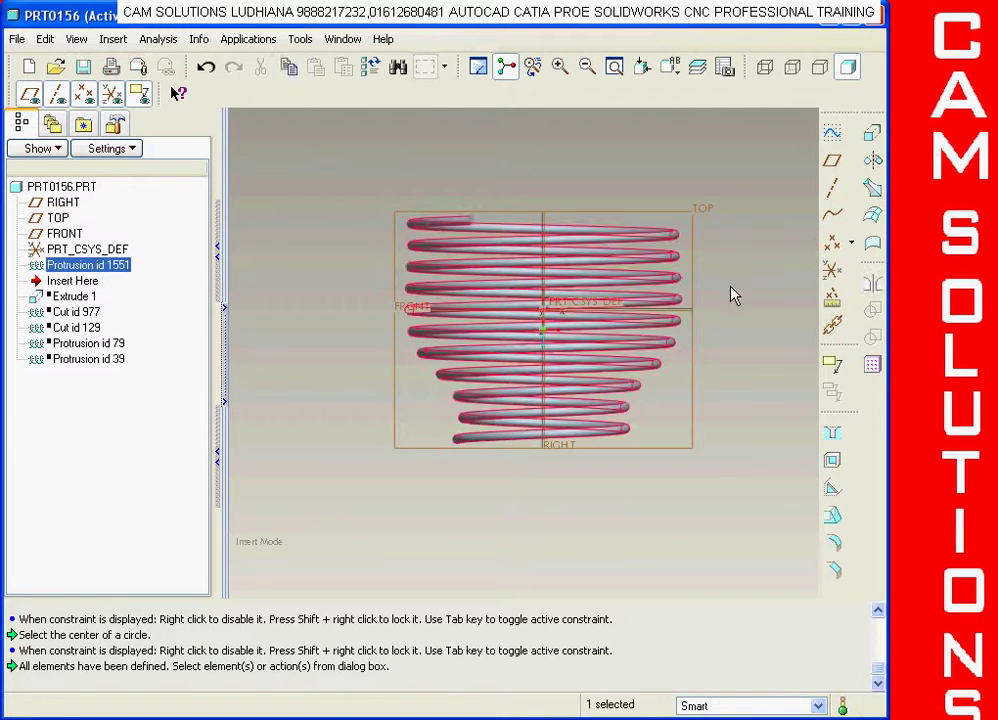
mouse_move(720, 370)
middle_mouse_down()
mouse_move(704, 203)
mouse_move(633, 183)
mouse_move(686, 200)
middle_mouse_up()
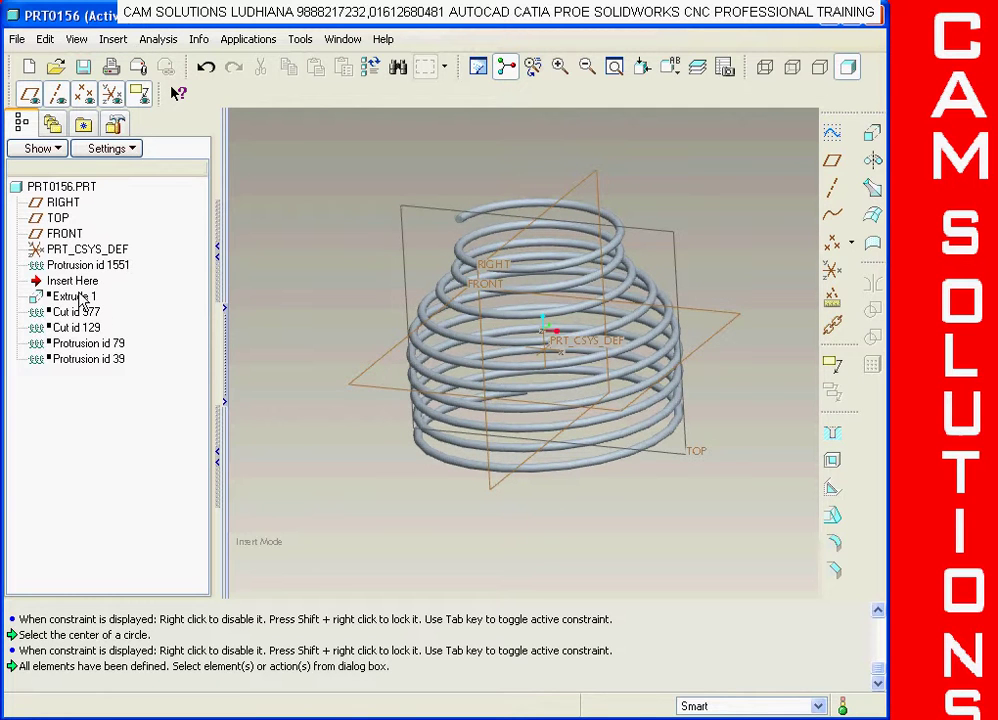
left_click_drag(67, 258, 66, 257)
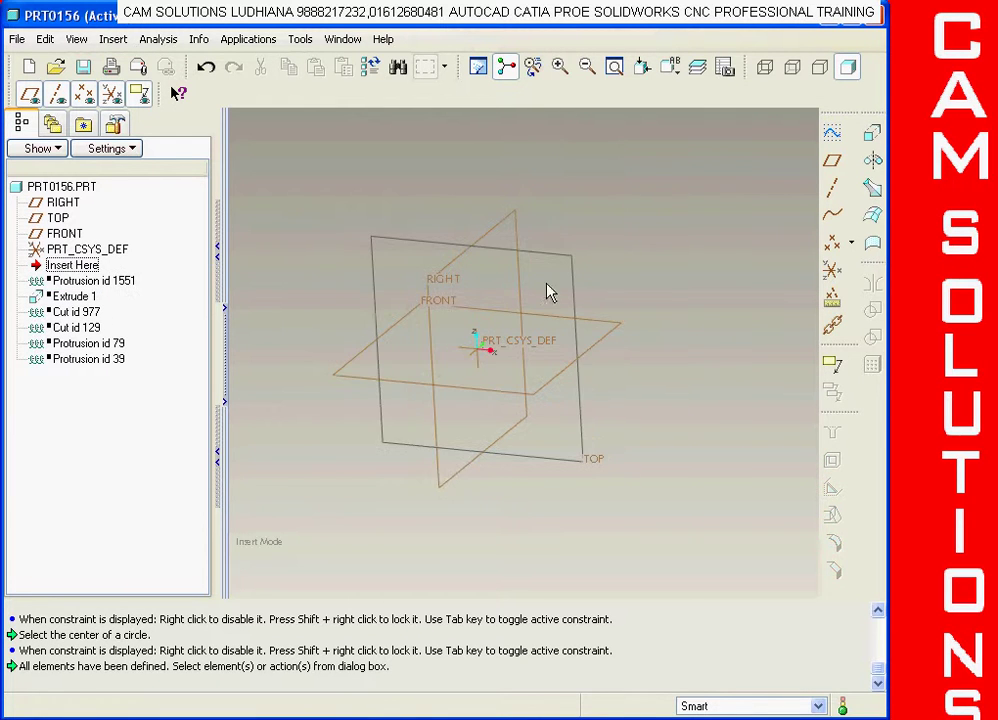
Step: Start a thin helical sweep protrusion with default attributes, sketching its profile on the RIGHT plane
left_click(118, 40)
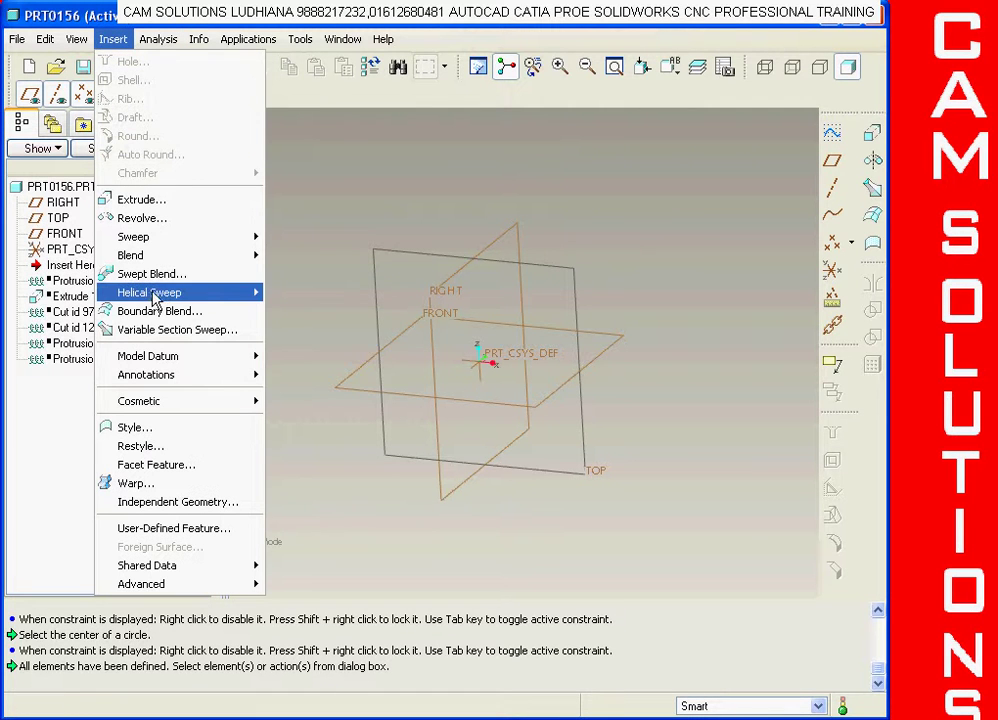
mouse_move(150, 292)
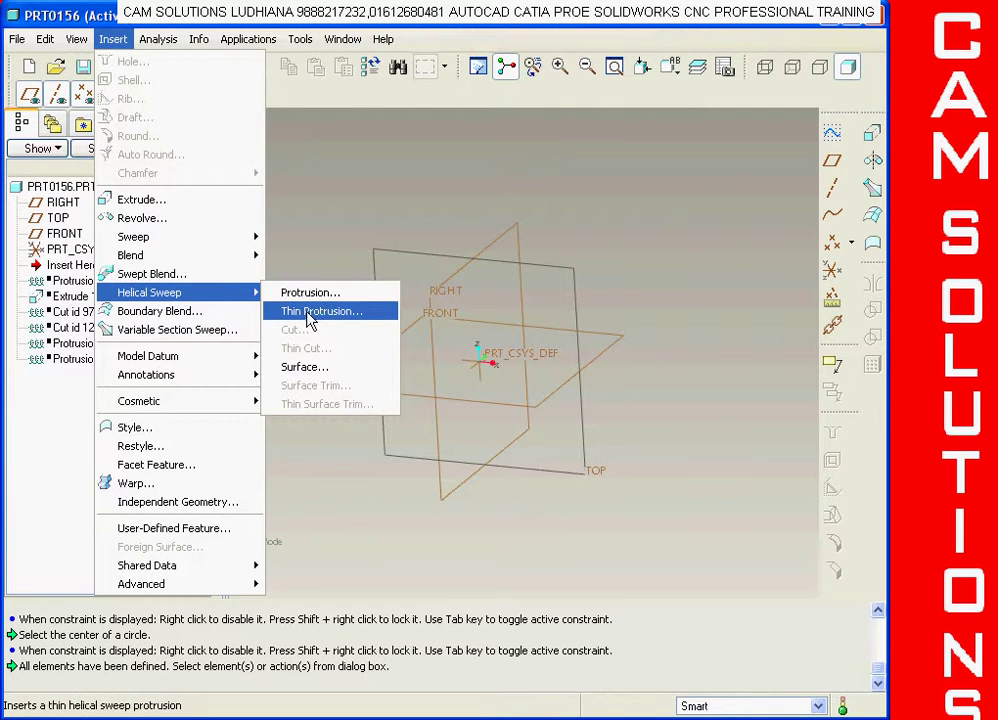
left_click(310, 313)
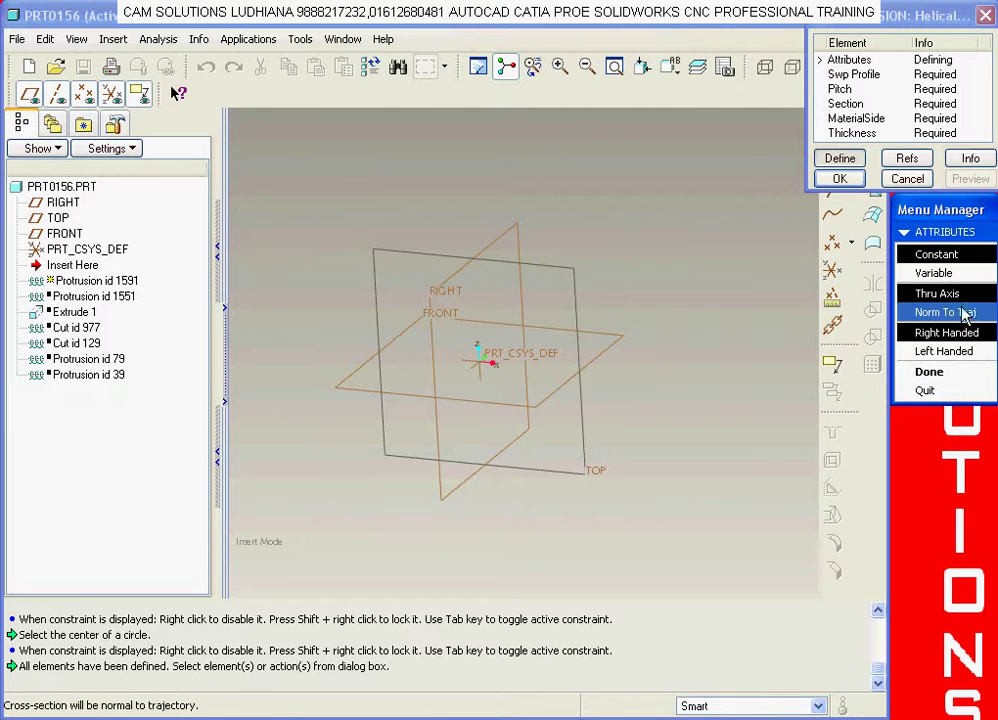
left_click(930, 371)
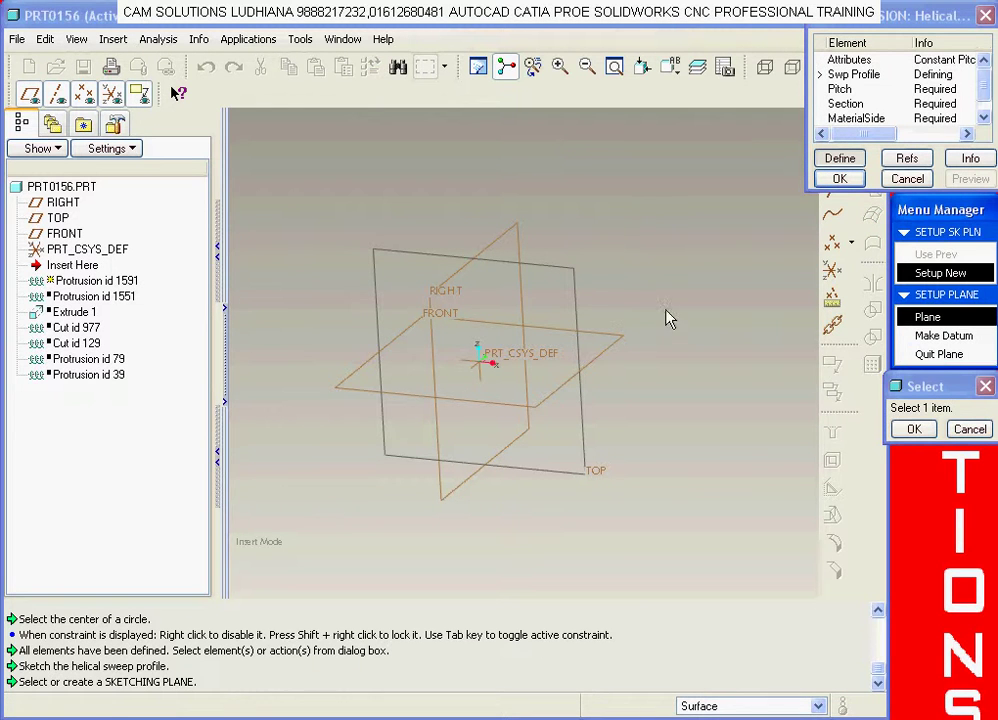
left_click(522, 267)
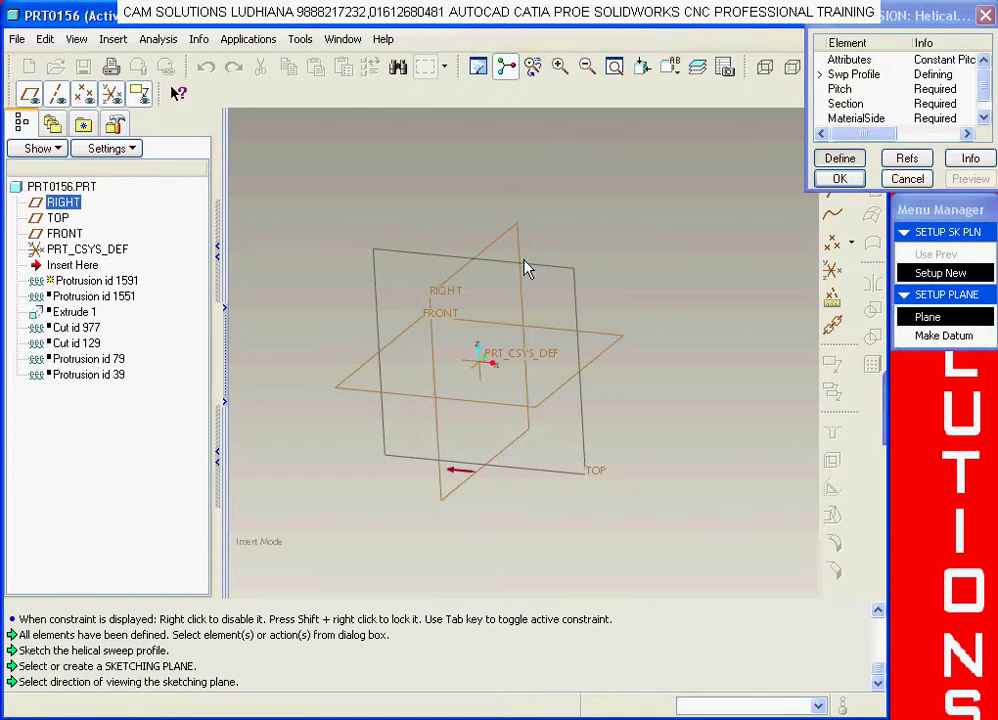
left_click(929, 336)
left_click(935, 393)
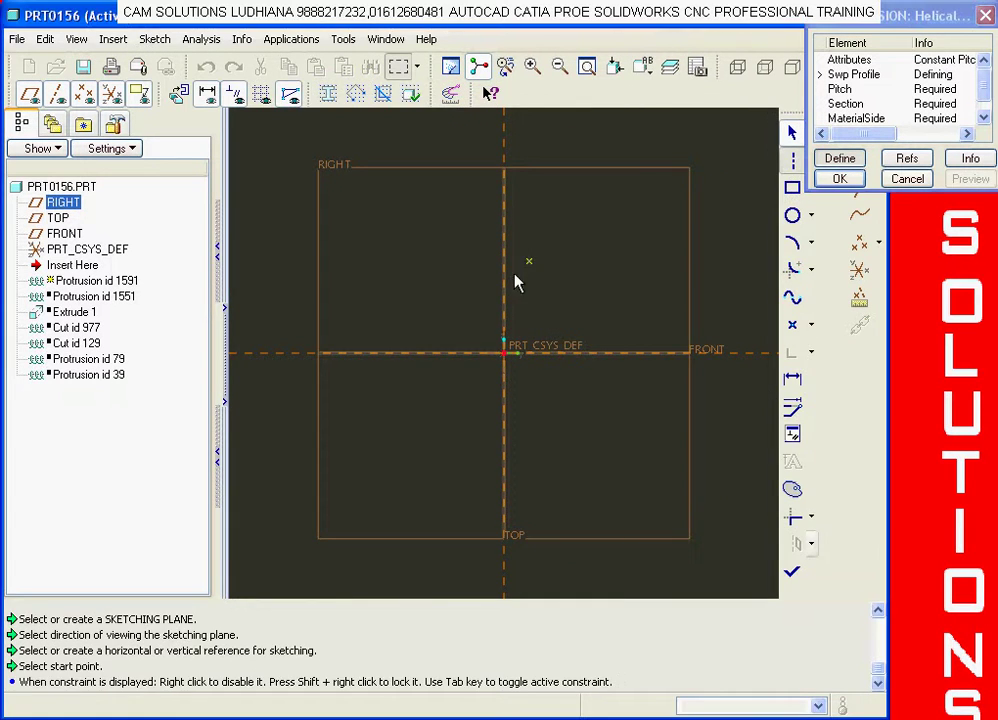
Step: Draw a vertical axis centerline and a vertical profile line to its right, then finish the sketch
left_click(505, 290)
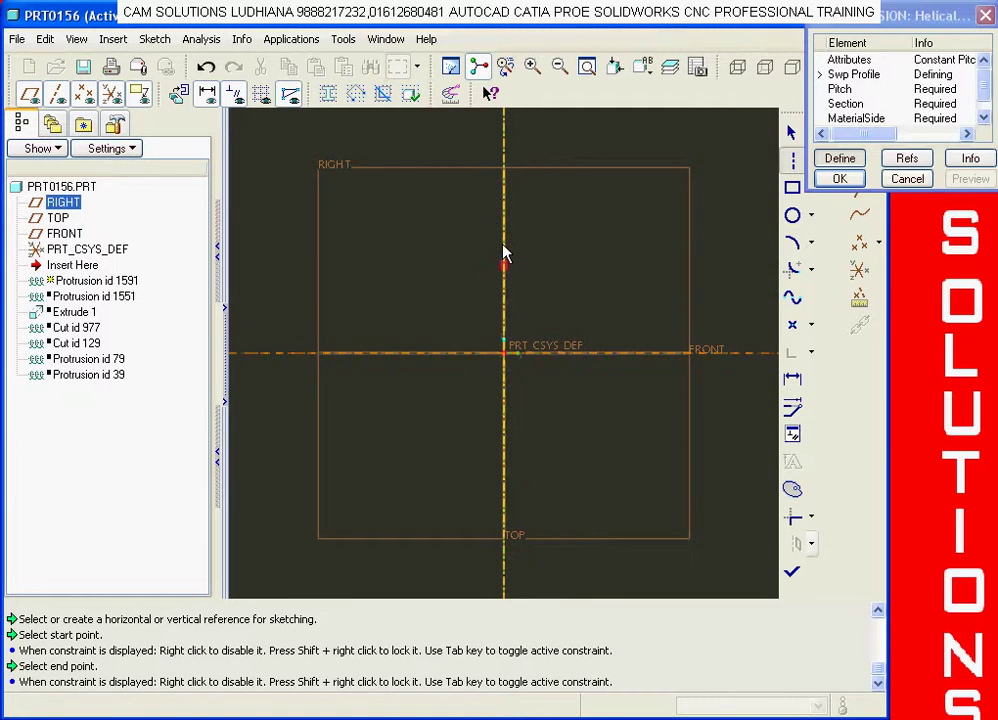
left_click(506, 260)
middle_click_drag(570, 276, 543, 283, "shift")
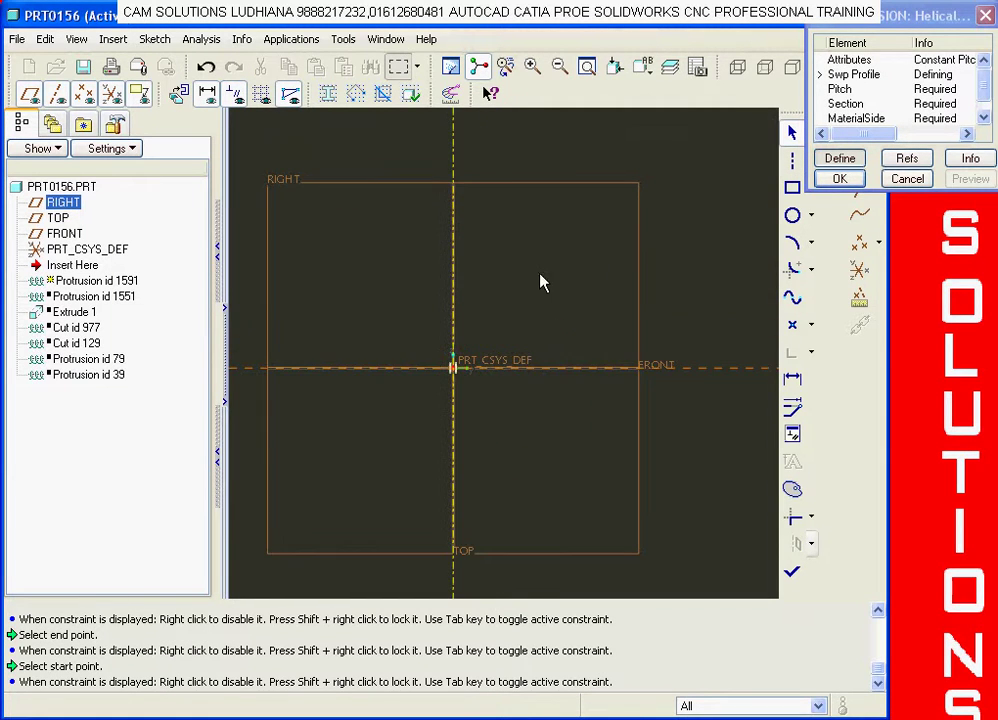
left_click(811, 160)
left_click(840, 160)
left_click(542, 164)
left_click(545, 555)
middle_click(596, 494)
middle_click(610, 390)
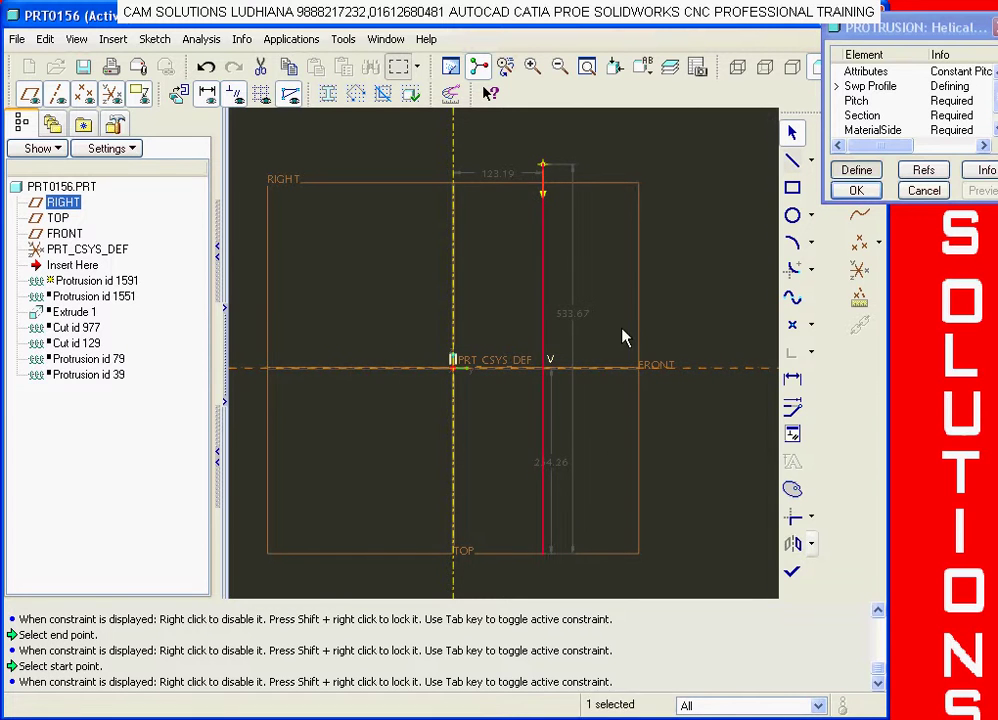
left_click(792, 578)
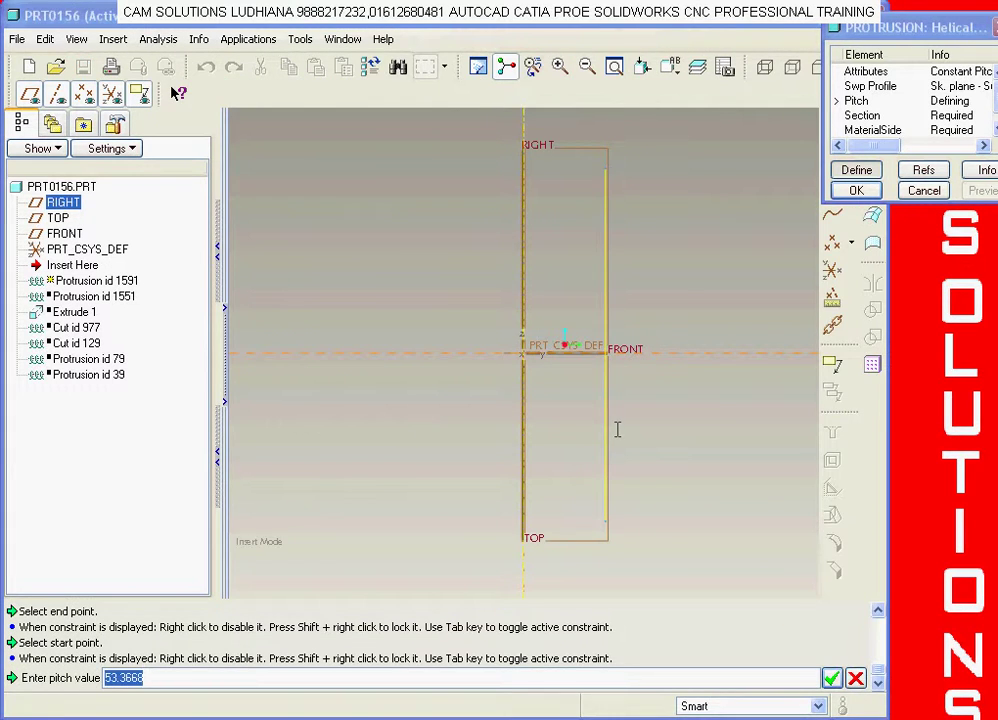
type("50")
Step: Confirm pitch 50 and sketch a diameter-20 circle section at the profile's end
key("Return")
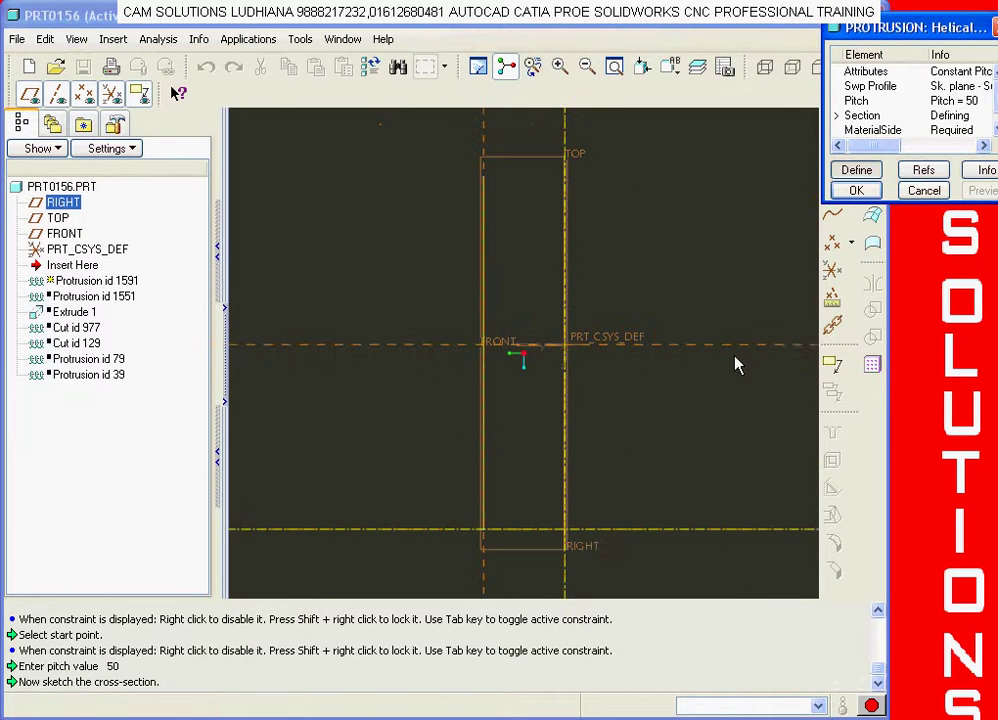
left_click(791, 222)
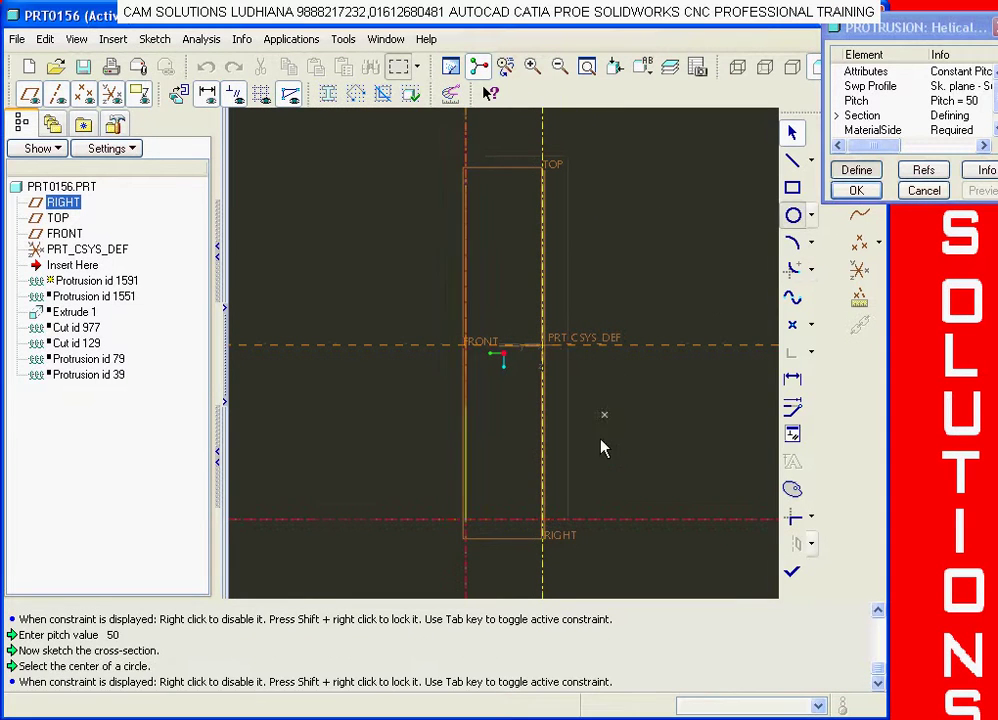
left_click(466, 519)
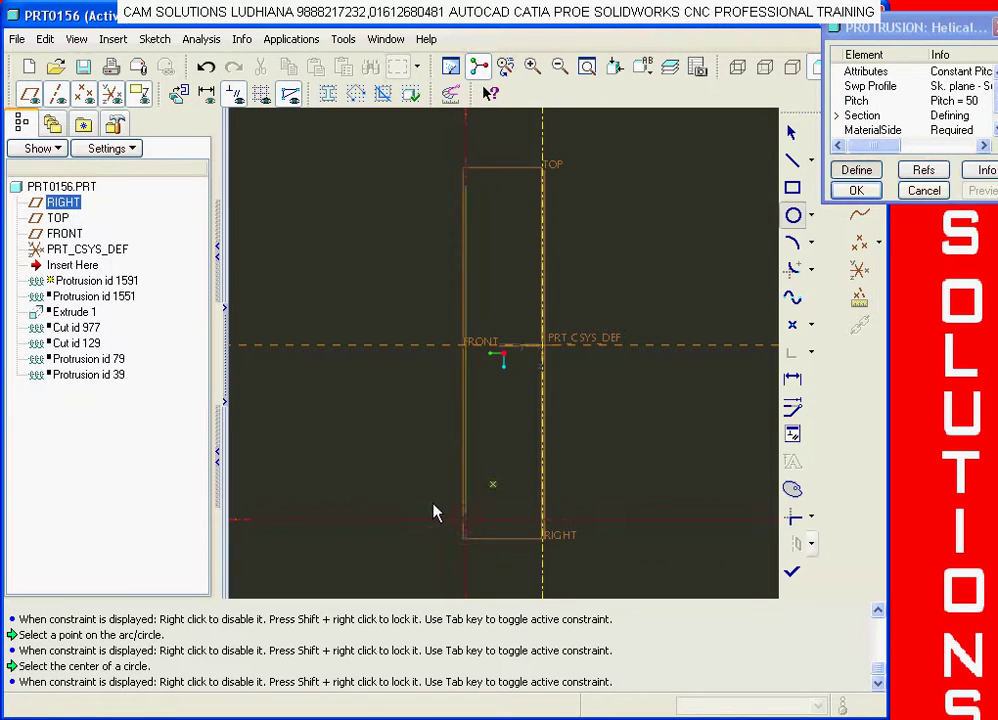
left_click(457, 515)
middle_click(457, 517)
double_click(434, 506)
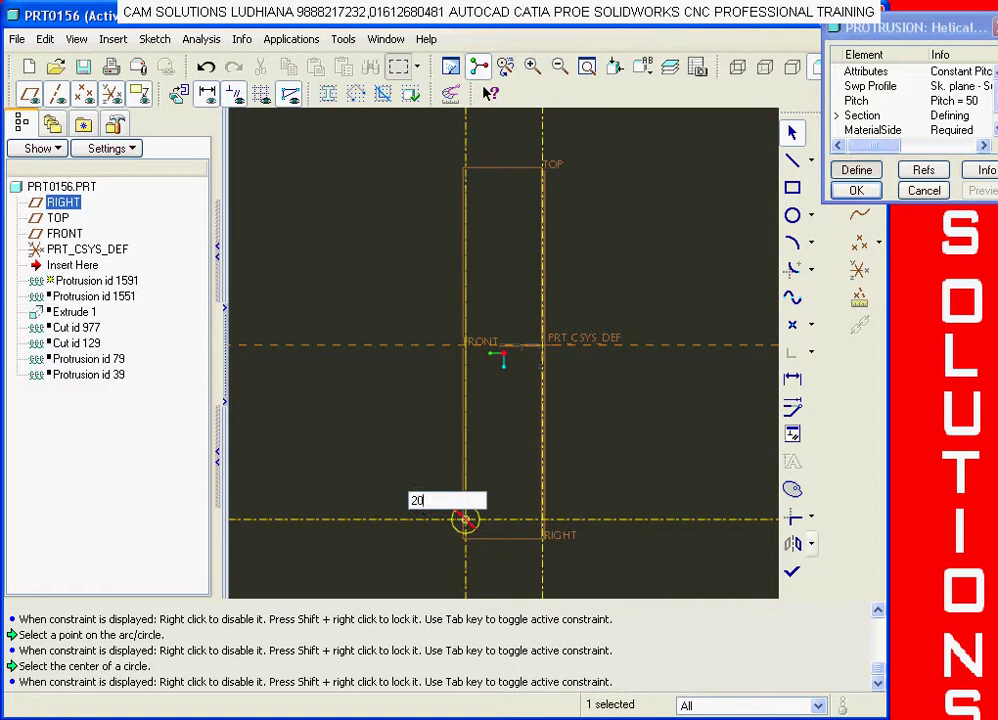
key("Return")
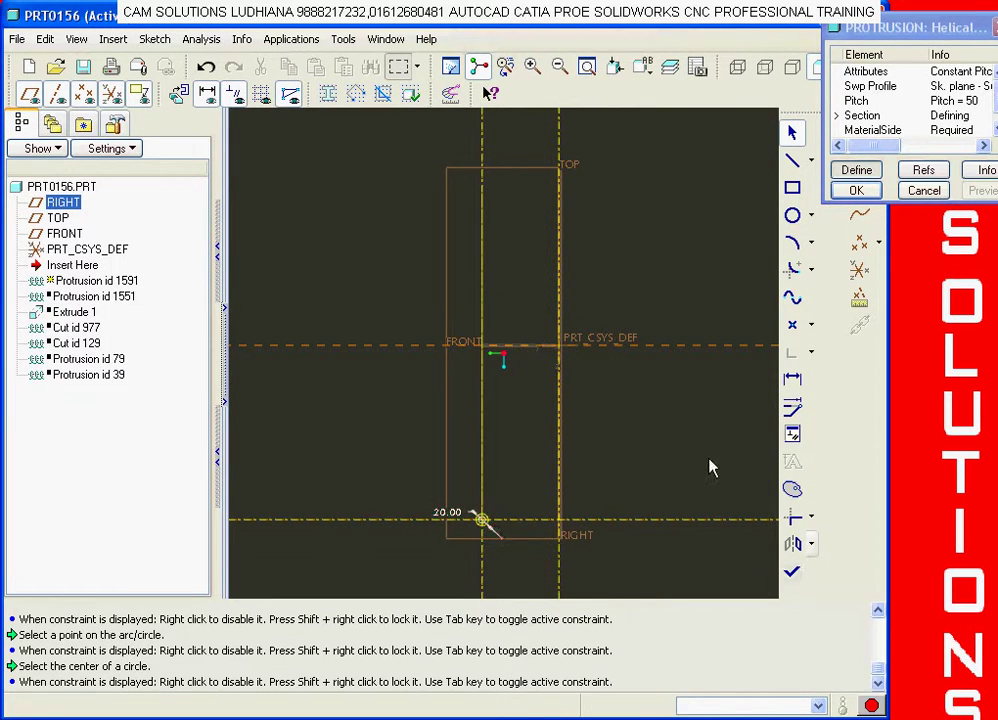
left_click(791, 571)
Step: Give the sweep a thin wall of width 3, preview it and accept the feature
left_click(926, 286)
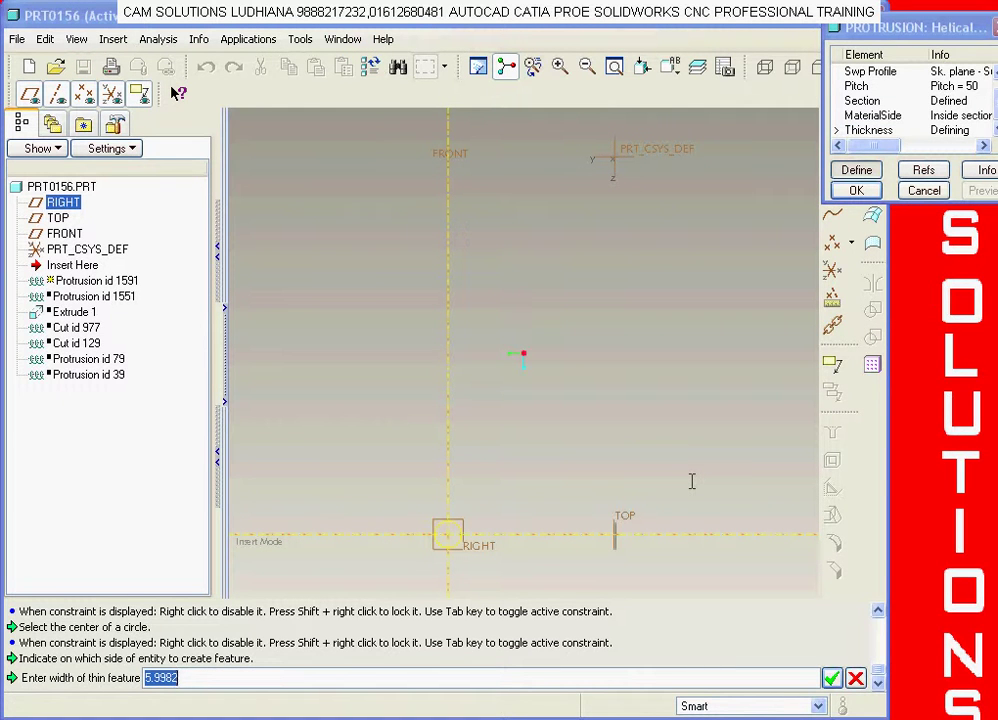
type("3")
key("Return")
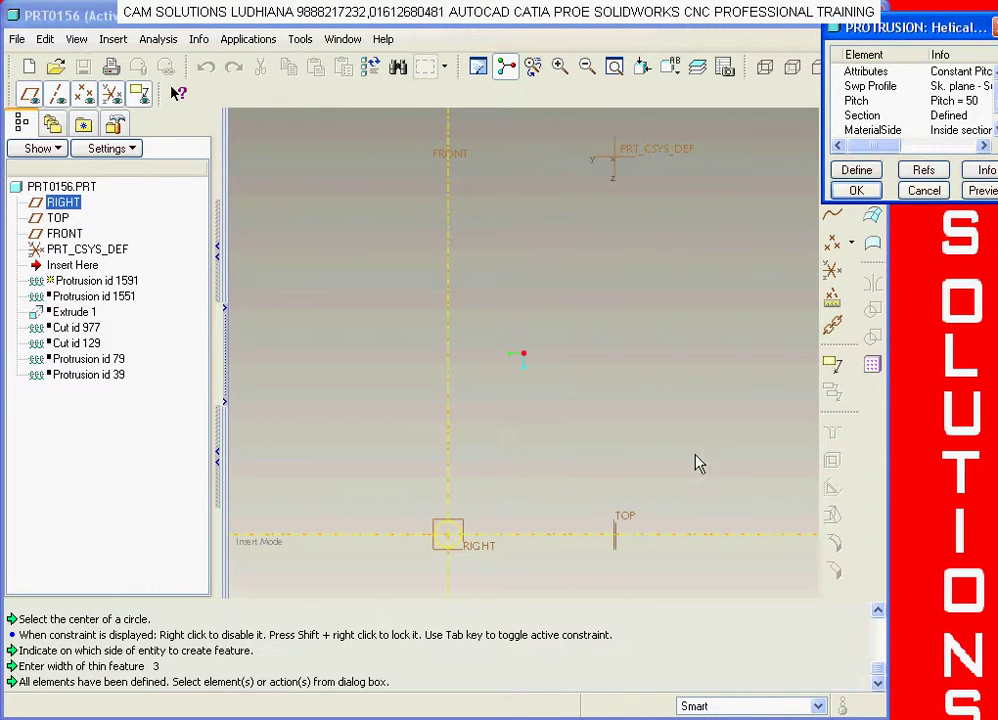
left_click(982, 190)
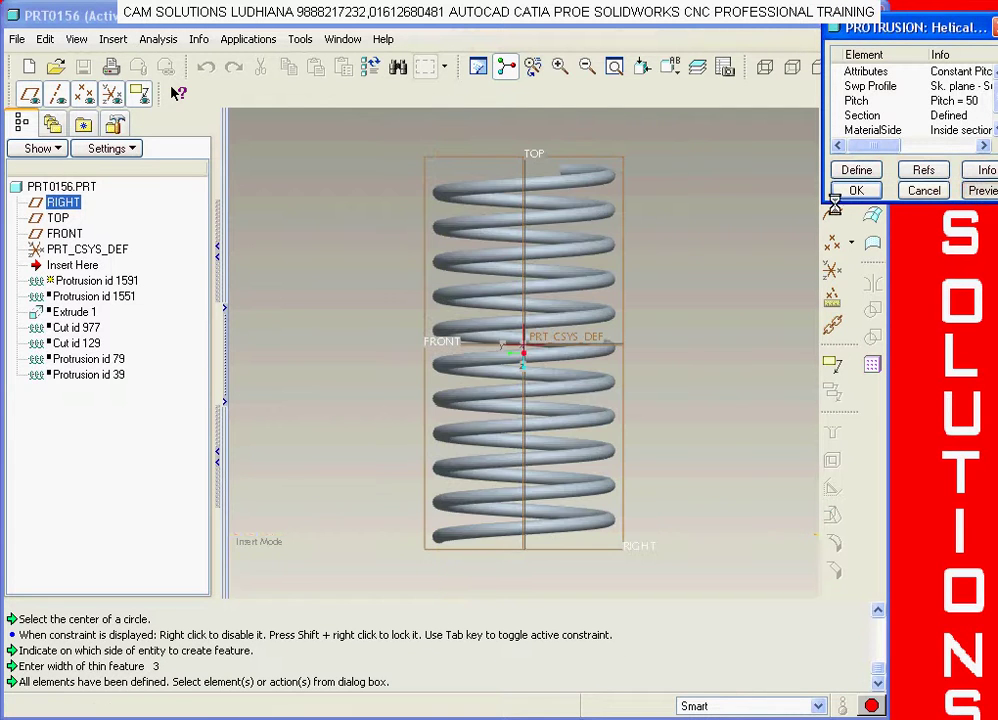
left_click(862, 190)
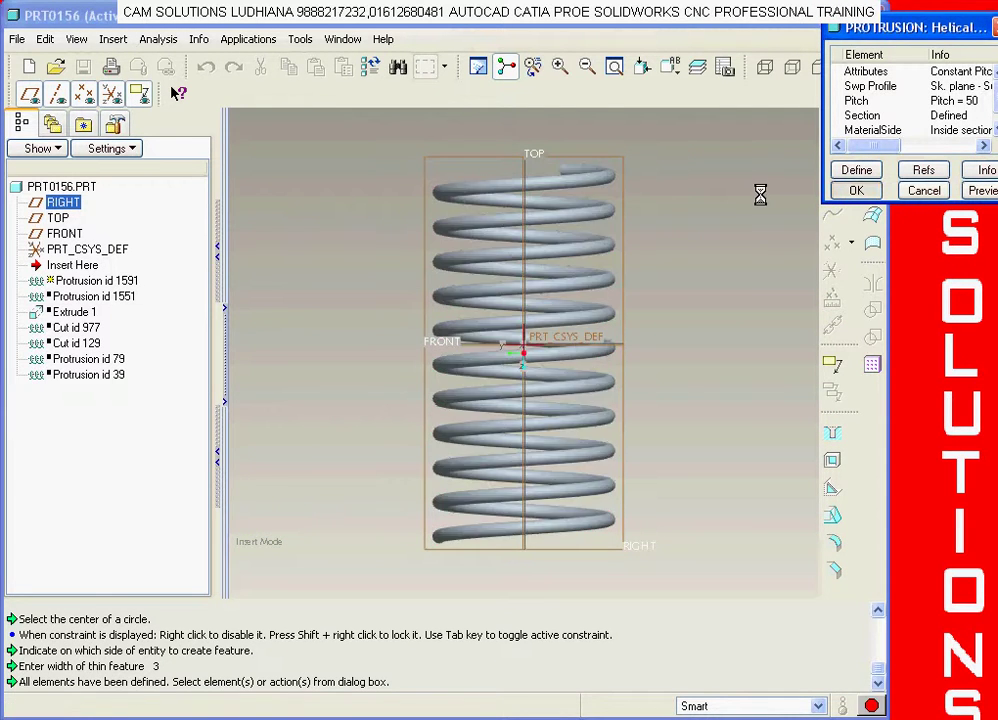
Step: Orbit and zoom around the tube spring to inspect its hollow end
mouse_move(568, 160)
middle_mouse_down()
mouse_move(587, 190)
mouse_move(517, 174)
mouse_move(479, 196)
mouse_move(426, 198)
mouse_move(434, 172)
mouse_move(426, 183)
mouse_move(437, 192)
middle_mouse_up()
scroll(426, 198, "down", 5)
scroll(397, 155, "down", 4)
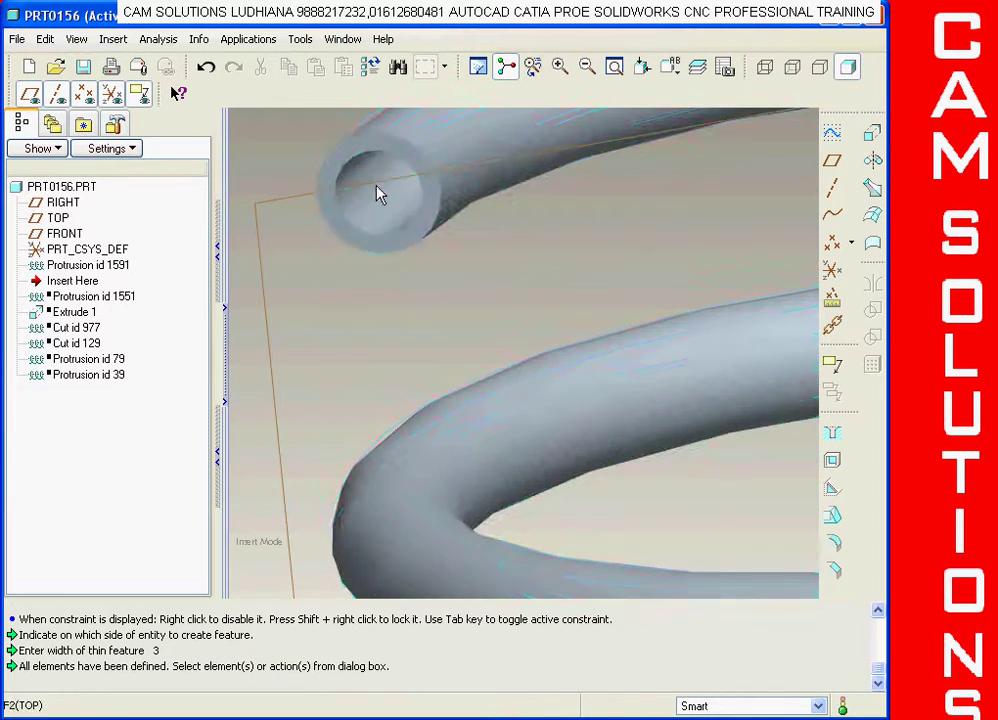
scroll(399, 223, "up", 3)
scroll(420, 220, "up", 3)
mouse_move(566, 350)
middle_mouse_down()
mouse_move(617, 327)
mouse_move(644, 341)
middle_mouse_up()
scroll(646, 564, "down", 3)
mouse_move(646, 564)
middle_mouse_down()
mouse_move(657, 519)
mouse_move(693, 457)
mouse_move(619, 449)
mouse_move(623, 470)
mouse_move(659, 305)
mouse_move(642, 281)
middle_mouse_up()
scroll(657, 519, "up", 3)
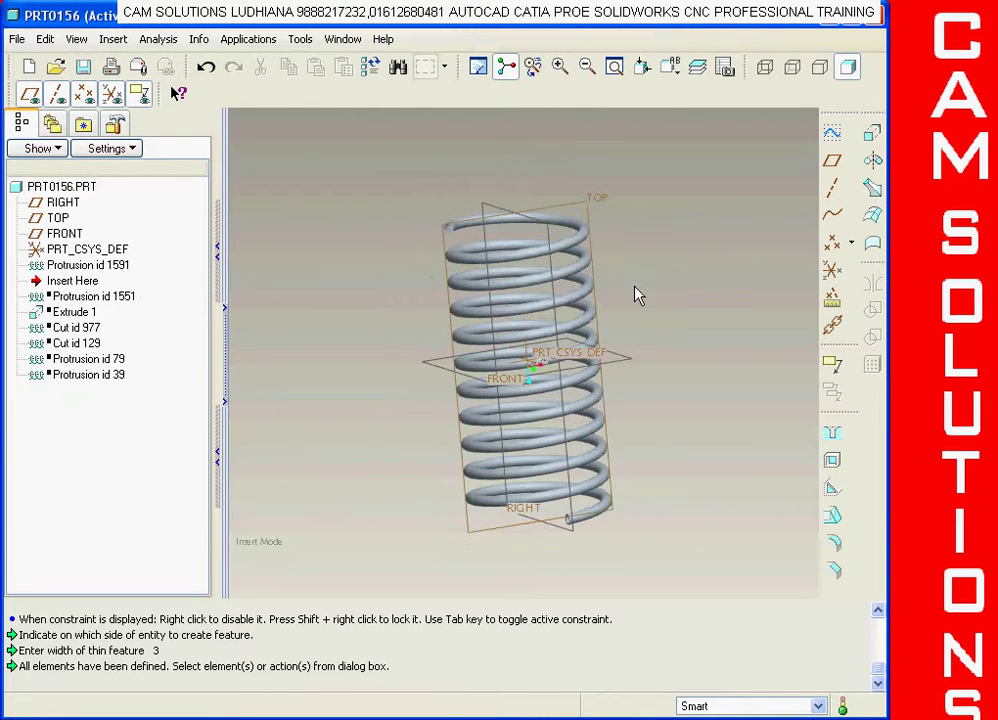
Step: Return to the modelling window and select Protrusion id 1591 in the model tree
left_click(829, 22)
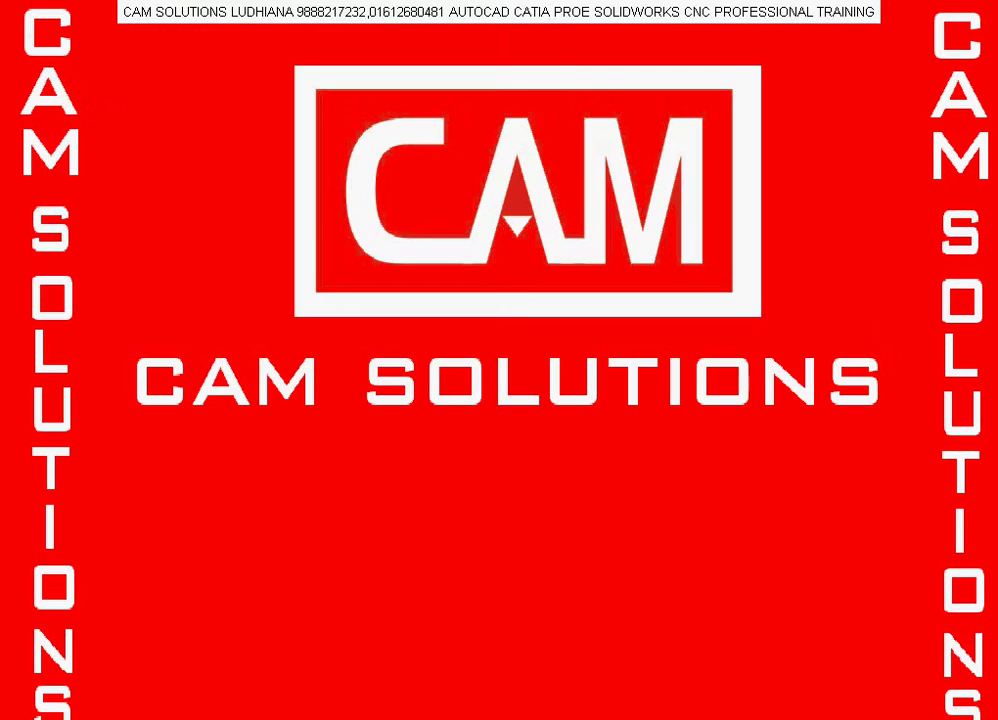
left_click(334, 646)
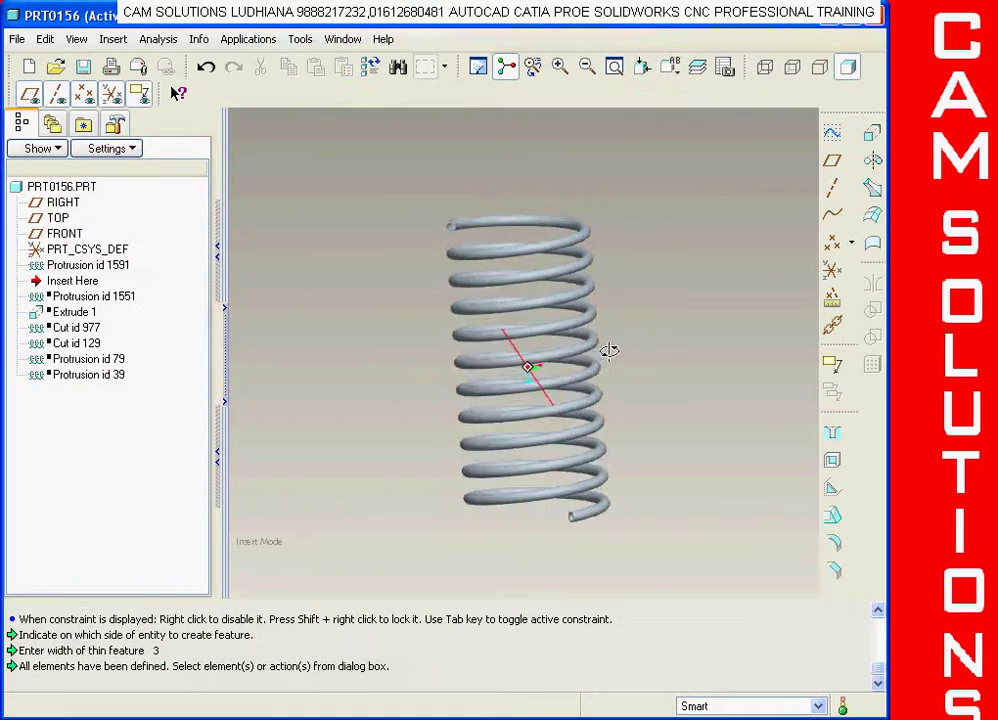
left_click(74, 266)
Step: Redefine Protrusion id 1591's thin-wall thickness to 5 and preview the thicker spring
right_click(76, 268)
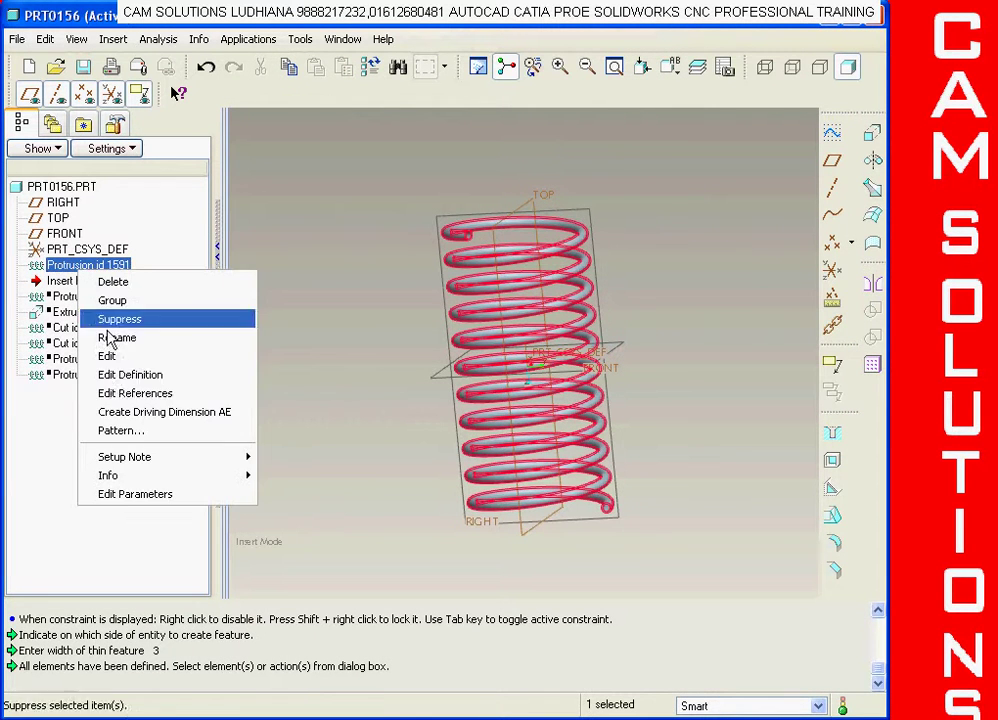
left_click(141, 378)
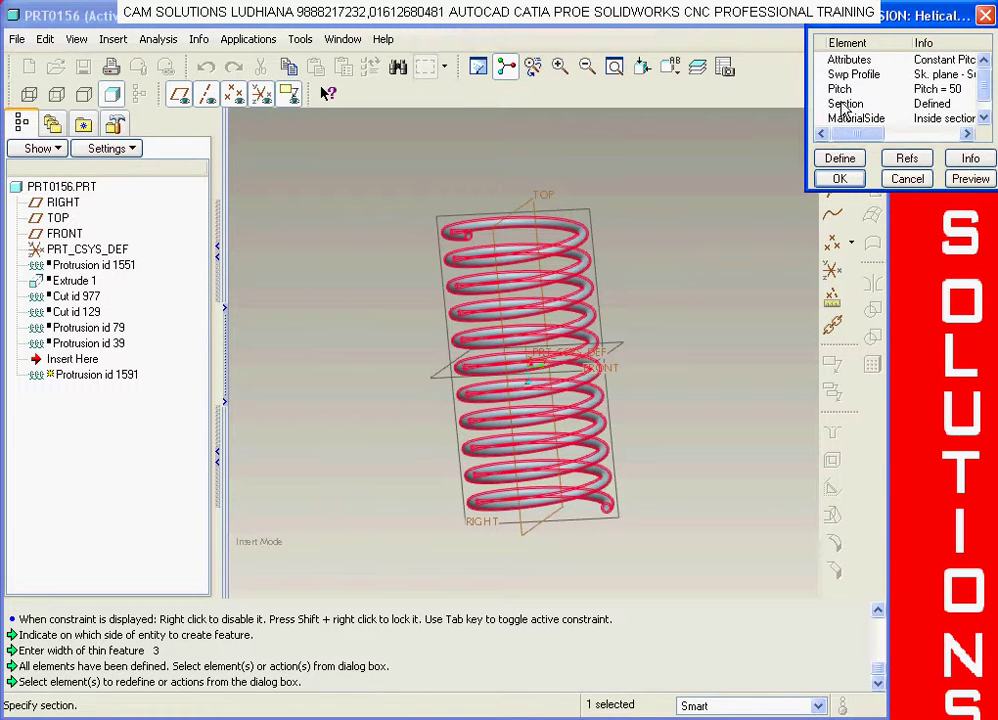
left_click(853, 120)
left_click(985, 110)
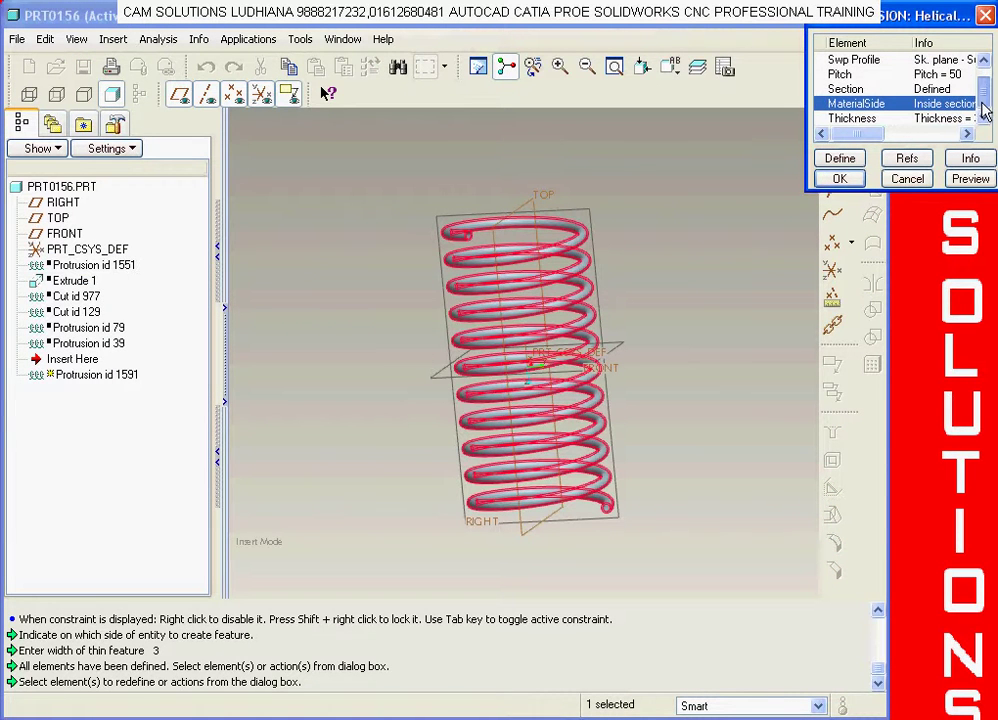
left_click(848, 119)
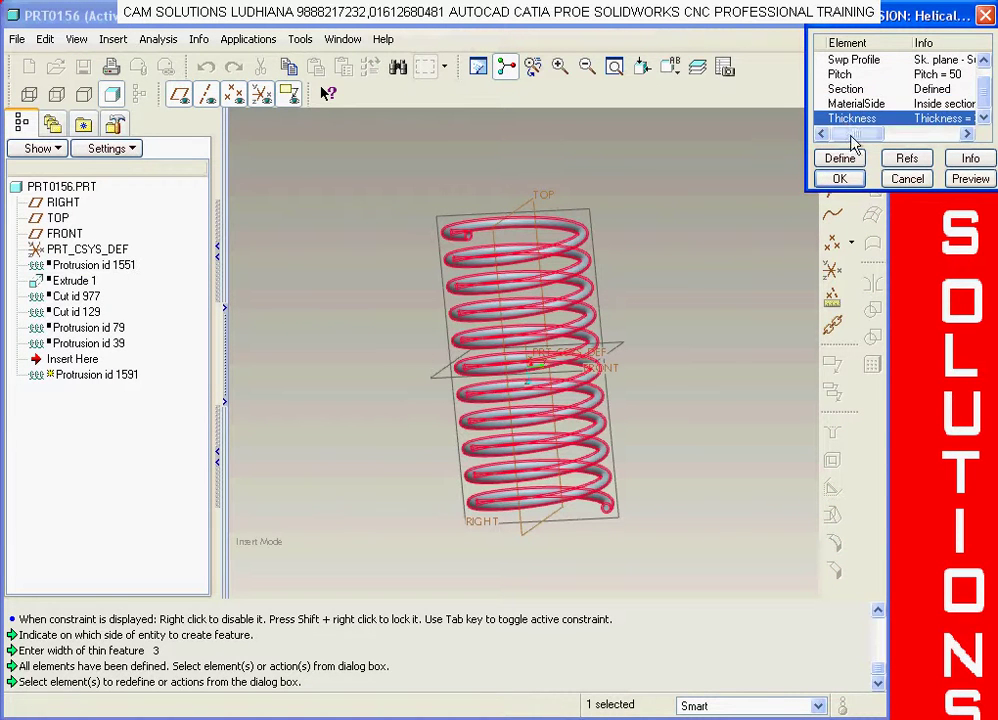
left_click(840, 160)
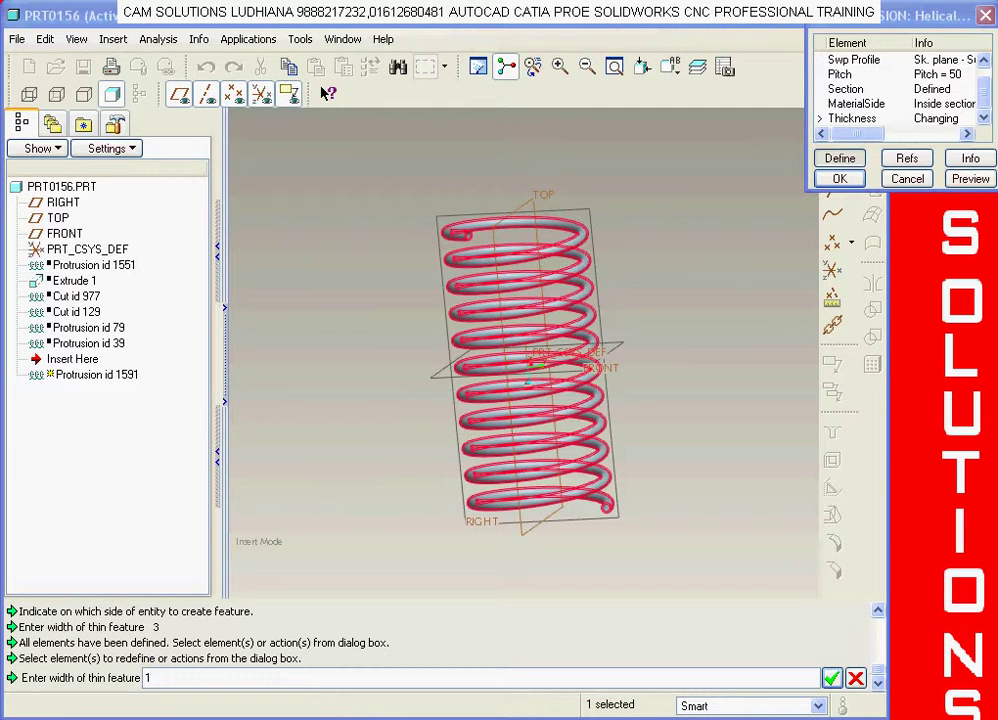
type("5")
key("Return")
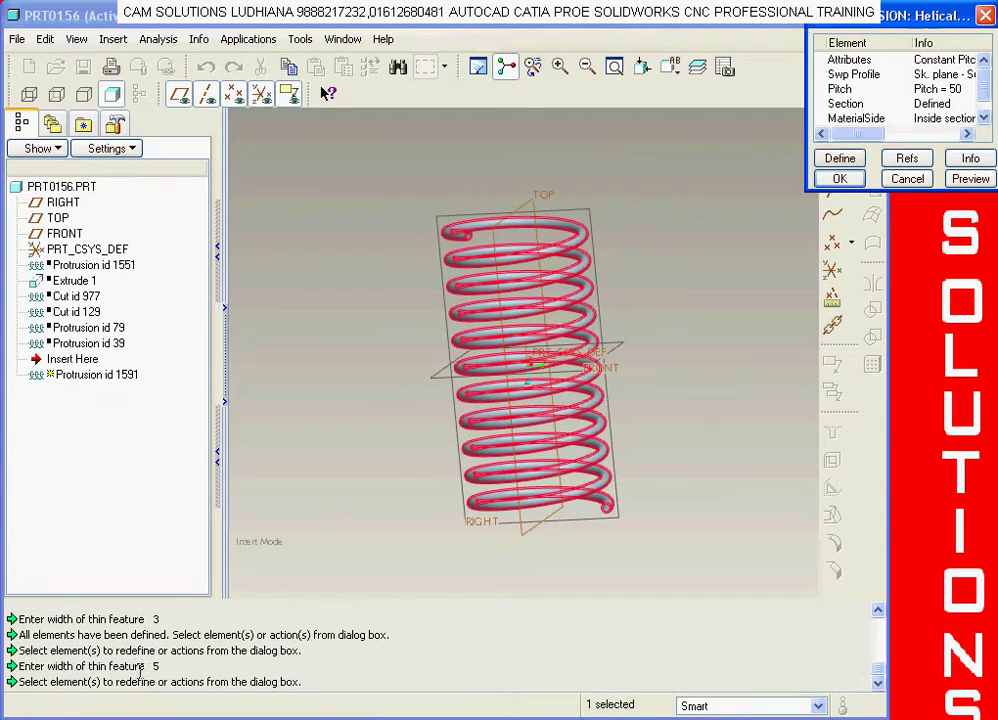
left_click(970, 180)
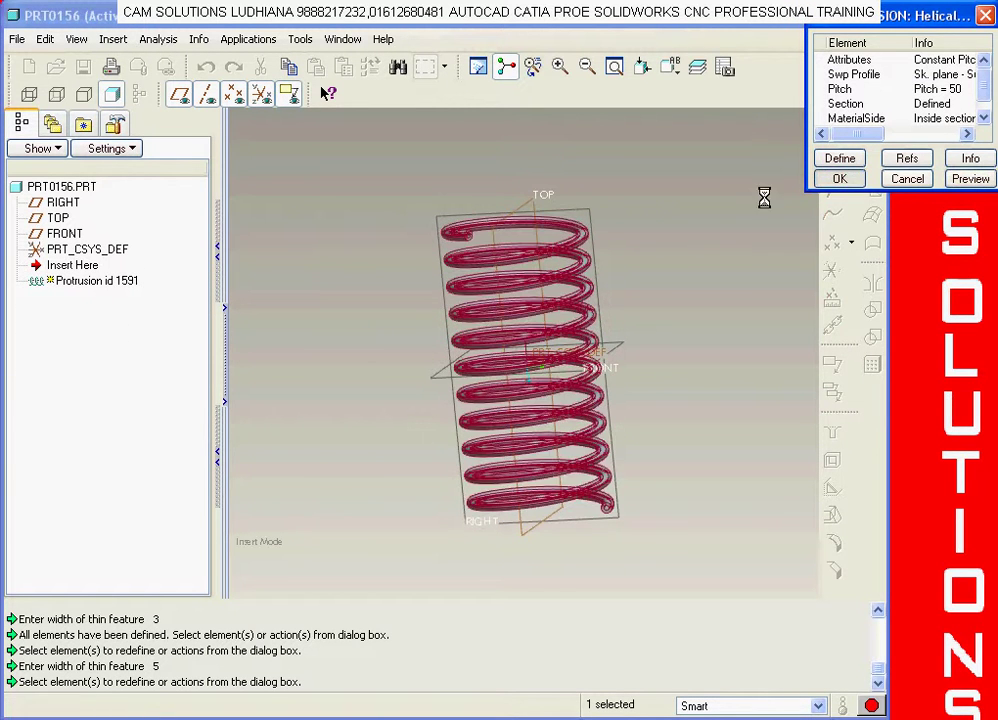
Step: Orbit and zoom around the regenerated spring to inspect the 5-wide tube end
middle_click_drag(697, 263, 612, 313)
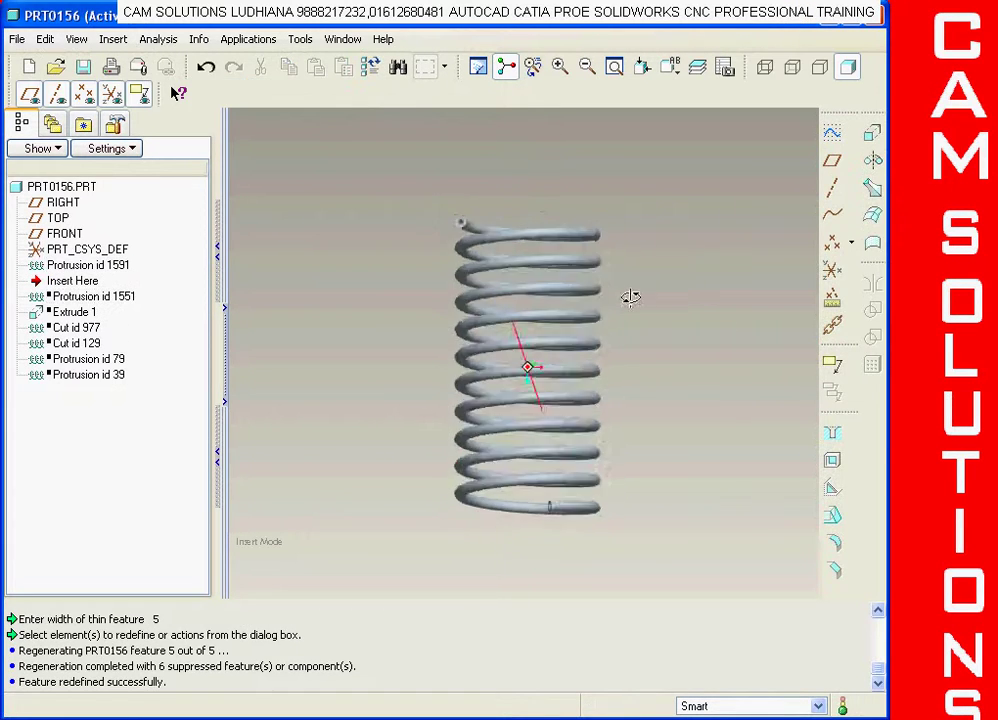
scroll(490, 214, "up", 2)
scroll(461, 189, "up", 2)
scroll(452, 200, "up", 1)
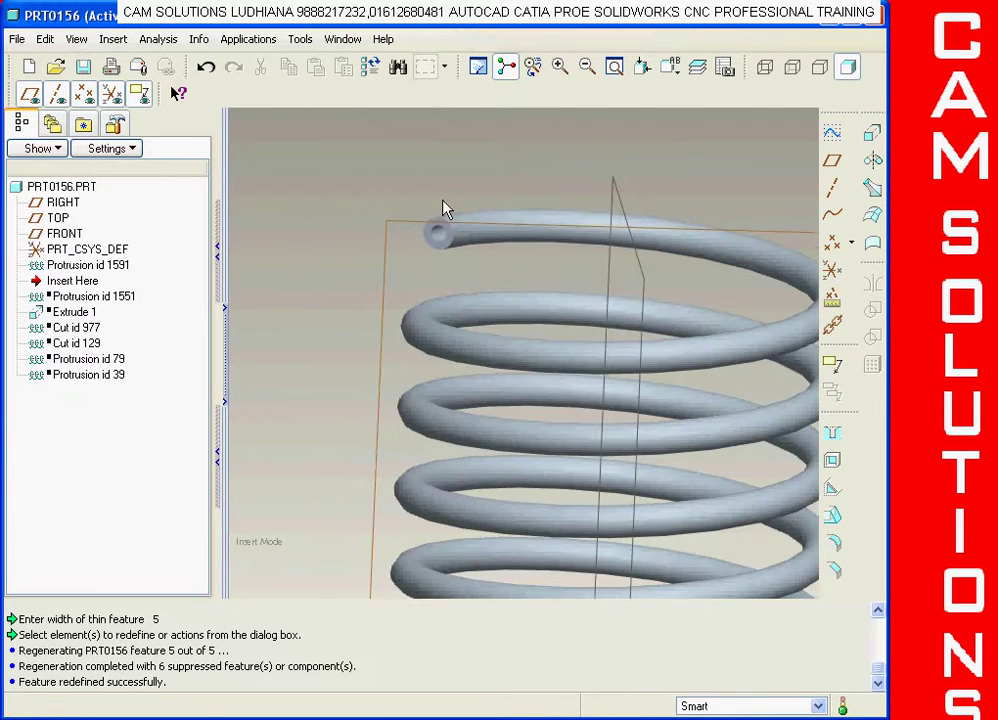
scroll(445, 210, "up", 3)
scroll(447, 205, "down", 1)
scroll(460, 215, "down", 2)
scroll(452, 225, "down", 2)
scroll(448, 229, "down", 3)
mouse_move(672, 229)
middle_mouse_down()
mouse_move(648, 203)
mouse_move(664, 212)
mouse_move(650, 232)
middle_mouse_up()
scroll(741, 469, "down", 3)
mouse_move(741, 469)
middle_mouse_down()
mouse_move(757, 430)
mouse_move(784, 454)
mouse_move(677, 481)
middle_mouse_up()
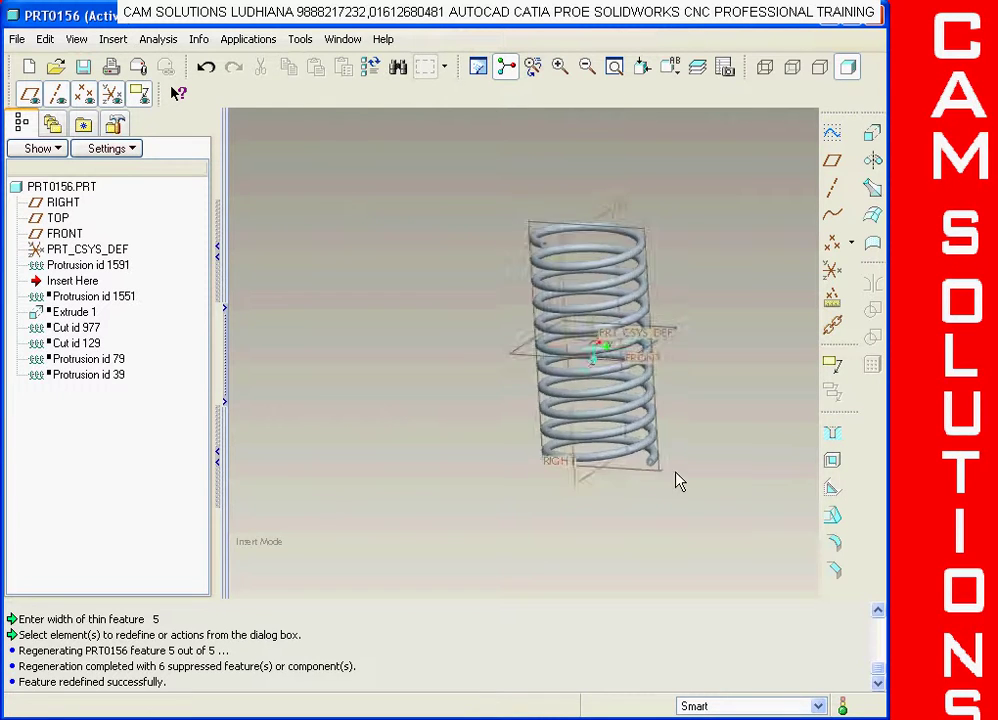
scroll(645, 480, "up", 3)
scroll(645, 480, "up", 2)
scroll(695, 466, "down", 3)
mouse_move(490, 479)
middle_mouse_down()
mouse_move(703, 459)
mouse_move(745, 406)
middle_mouse_up()
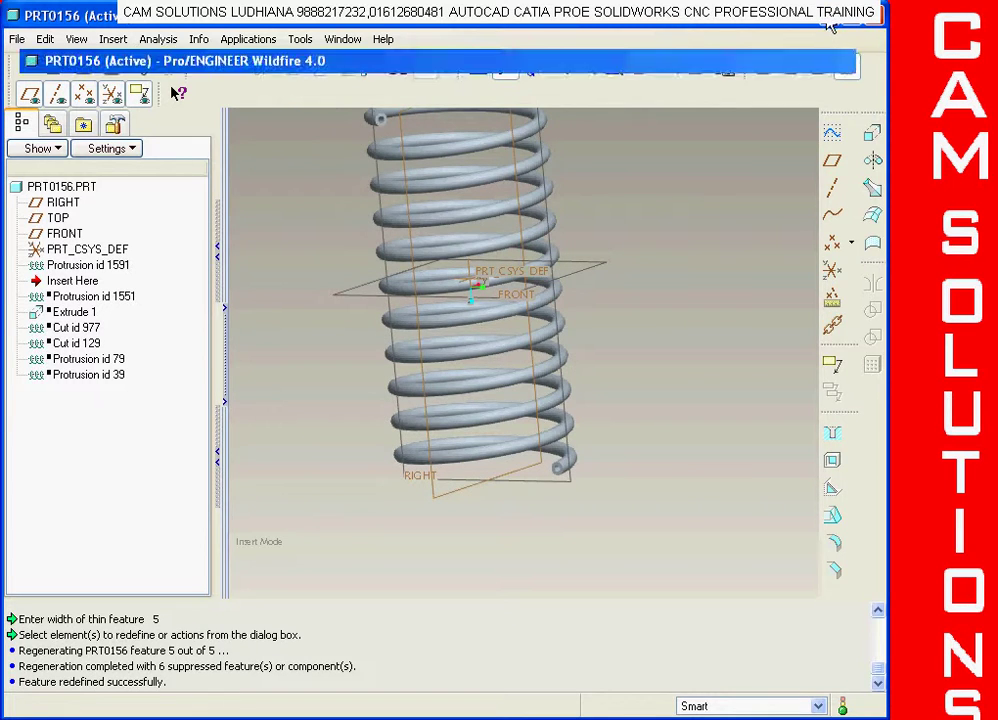